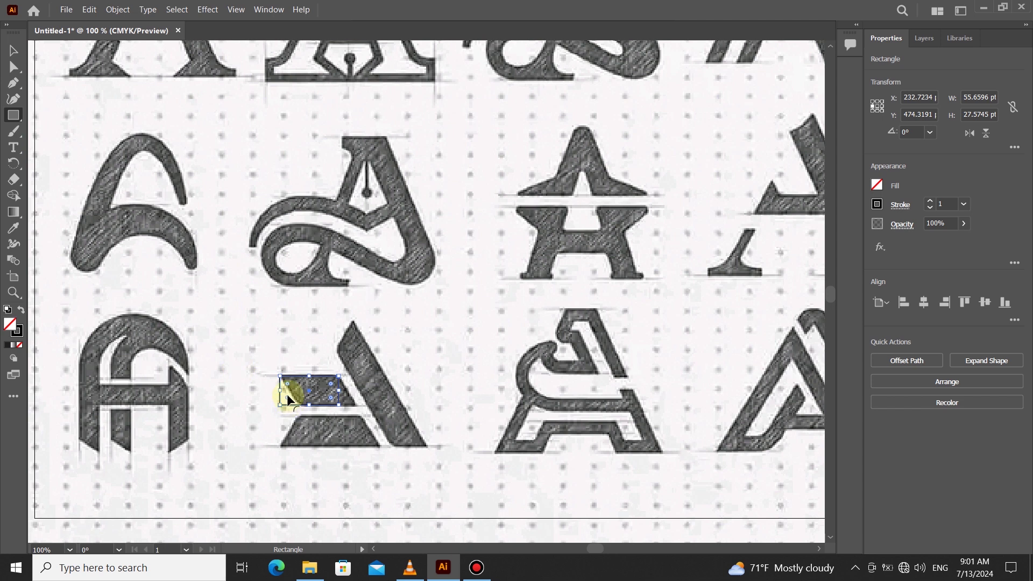
# Round the crossbar rectangle's lower-left corner and extend its lower-right corner outward along the slanted sketch edge
pyautogui.moveTo(287, 398); pyautogui.dragTo(314, 378)
pyautogui.click(15, 83)
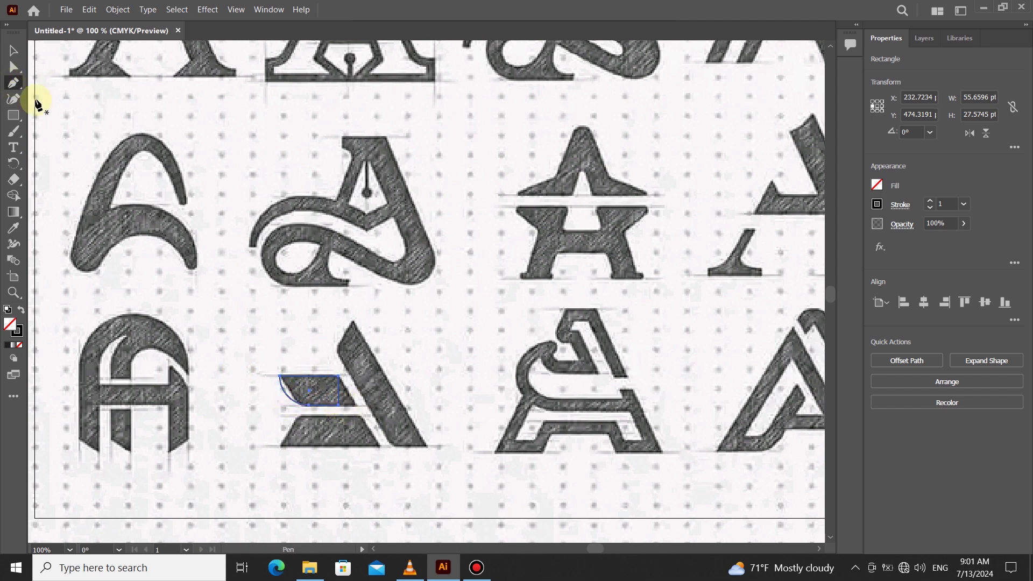
pyautogui.click(14, 98)
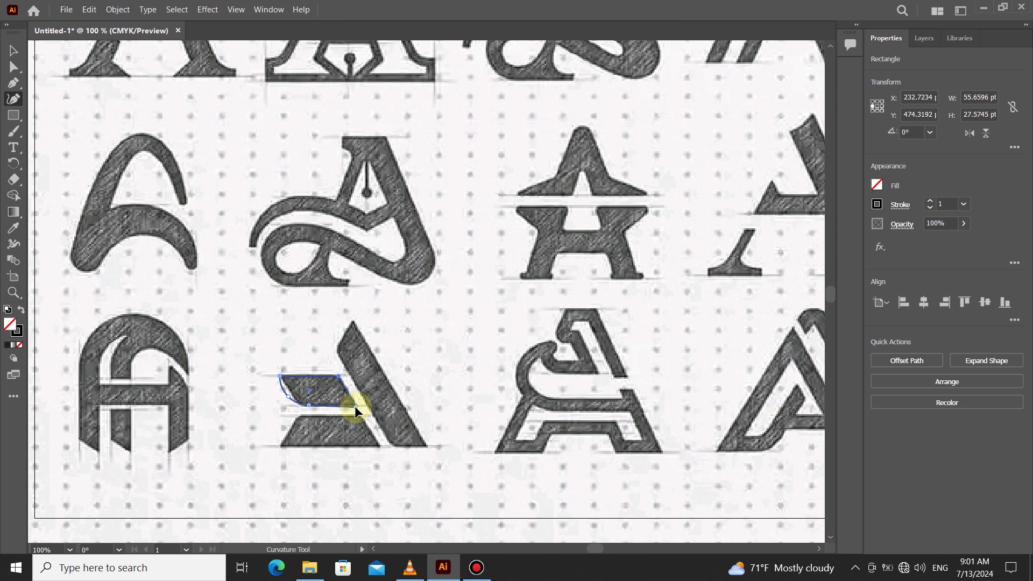
pyautogui.moveTo(354, 406); pyautogui.dragTo(375, 406)
pyautogui.scroll(2, 339, 407)
pyautogui.hotkey('ctrl', 'z')
pyautogui.hotkey('ctrl', 'z')
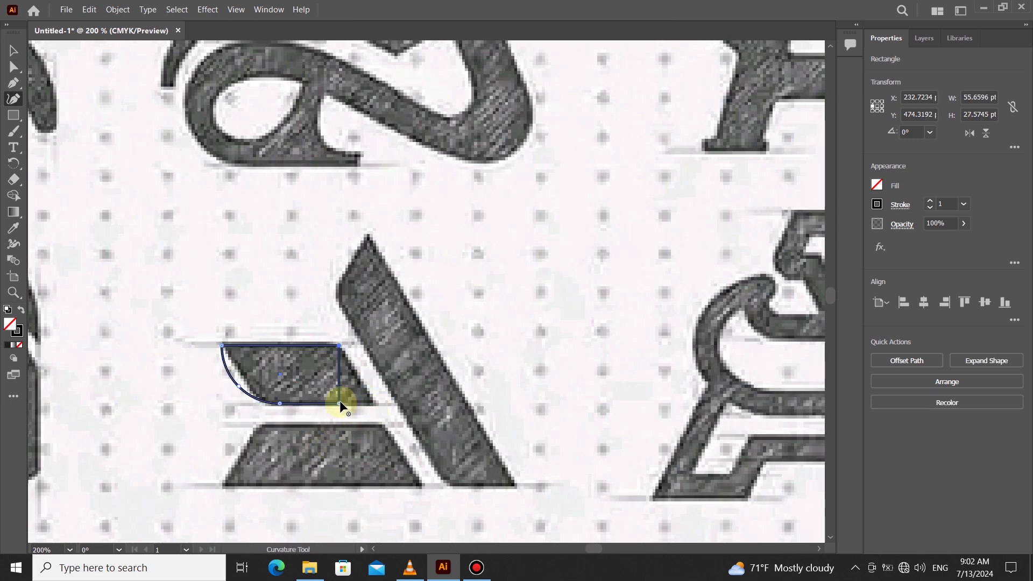
pyautogui.click(374, 402)
pyautogui.scroll(-1, 365, 417)
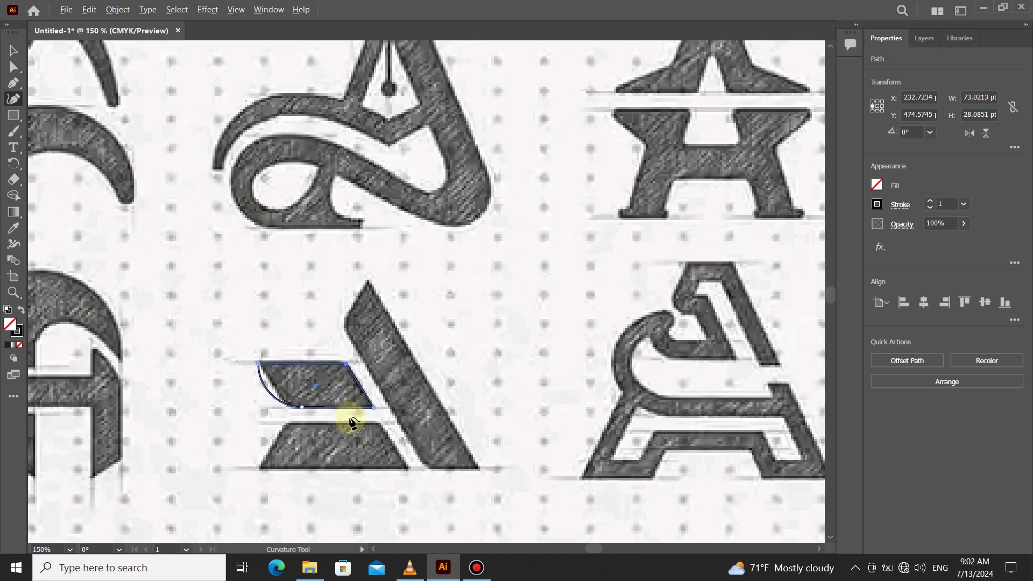
# Duplicate the crossbar shape onto the sketch's long diagonal stroke, rotate it to about 302° and enlarge it up to the stroke's tip
pyautogui.click(13, 50)
pyautogui.keyDown('alt'); pyautogui.moveTo(350, 408); pyautogui.dragTo(432, 467); pyautogui.keyUp('alt')
pyautogui.moveTo(447, 371); pyautogui.dragTo(422, 372)
pyautogui.moveTo(426, 420); pyautogui.dragTo(447, 453)
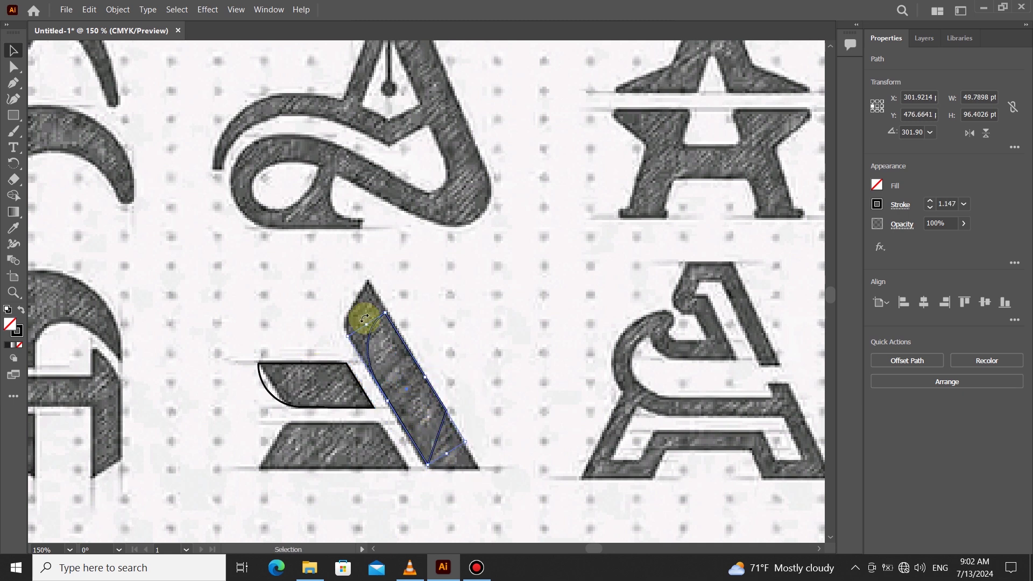
pyautogui.moveTo(364, 318); pyautogui.dragTo(351, 293)
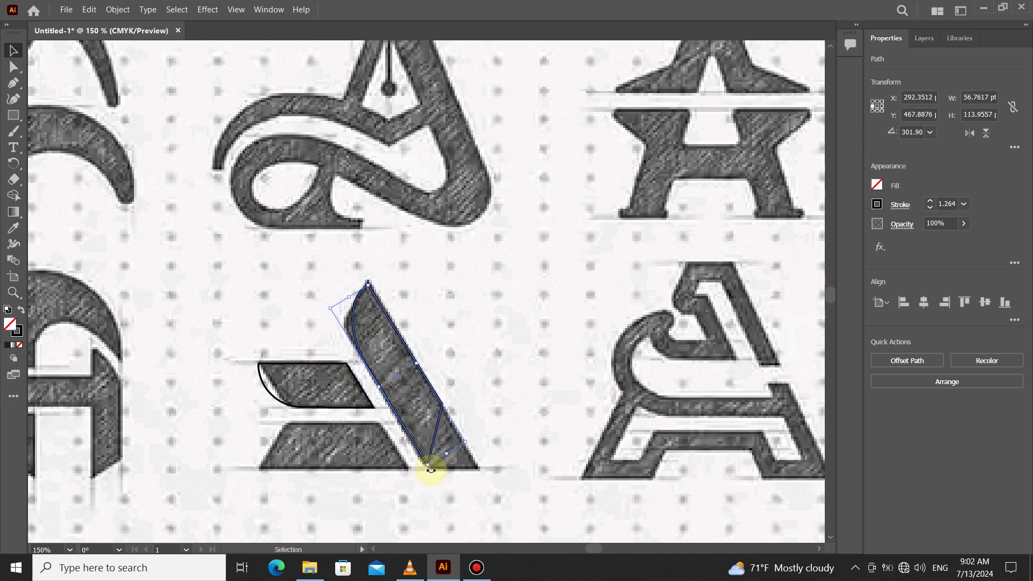
# Extend the diagonal shape's lower-right corner to the stroke's foot and scale the shape to about 81 by 116 pt
pyautogui.click(22, 99)
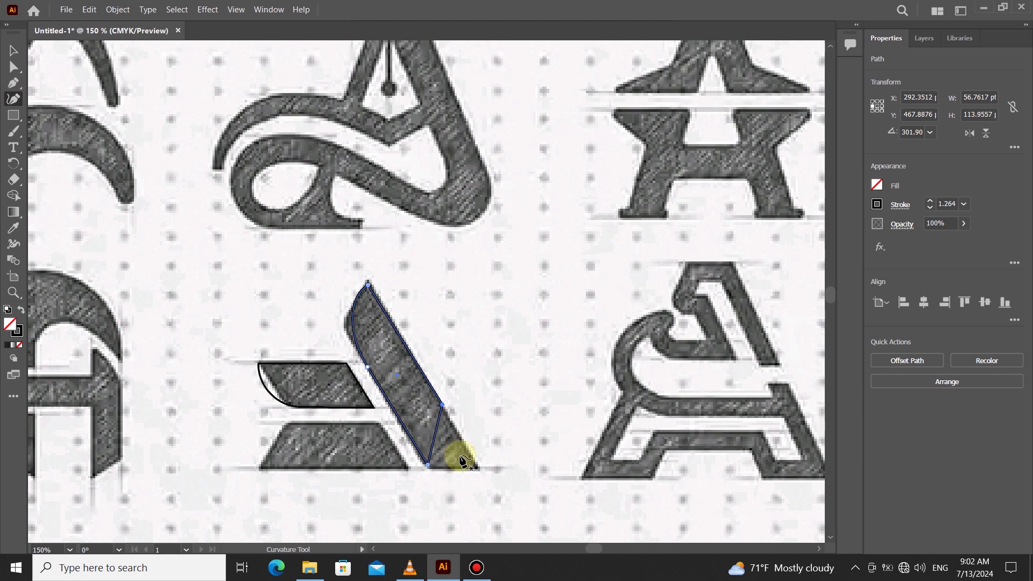
pyautogui.press('Down')
pyautogui.press('Right')
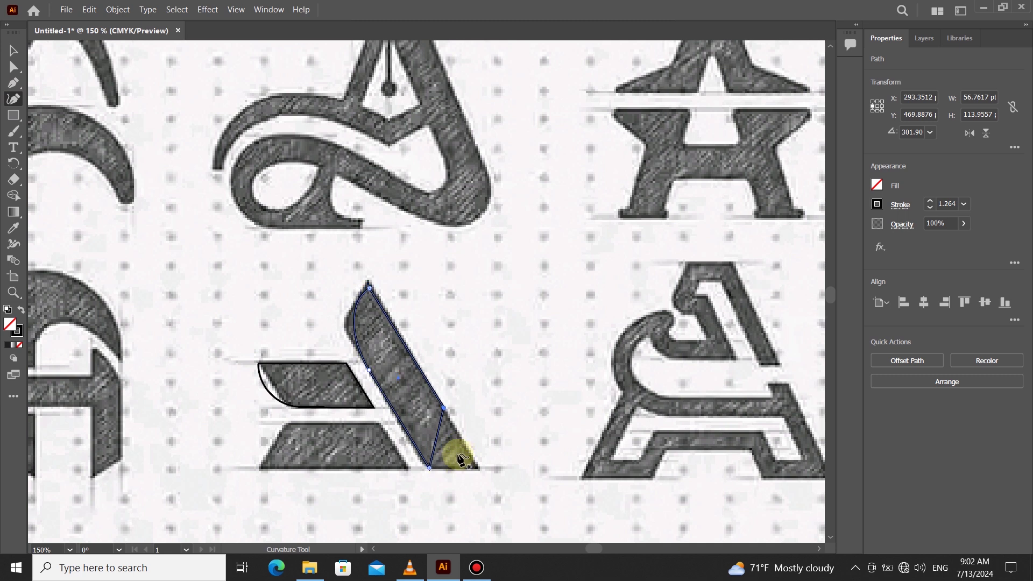
pyautogui.moveTo(445, 409); pyautogui.dragTo(479, 467)
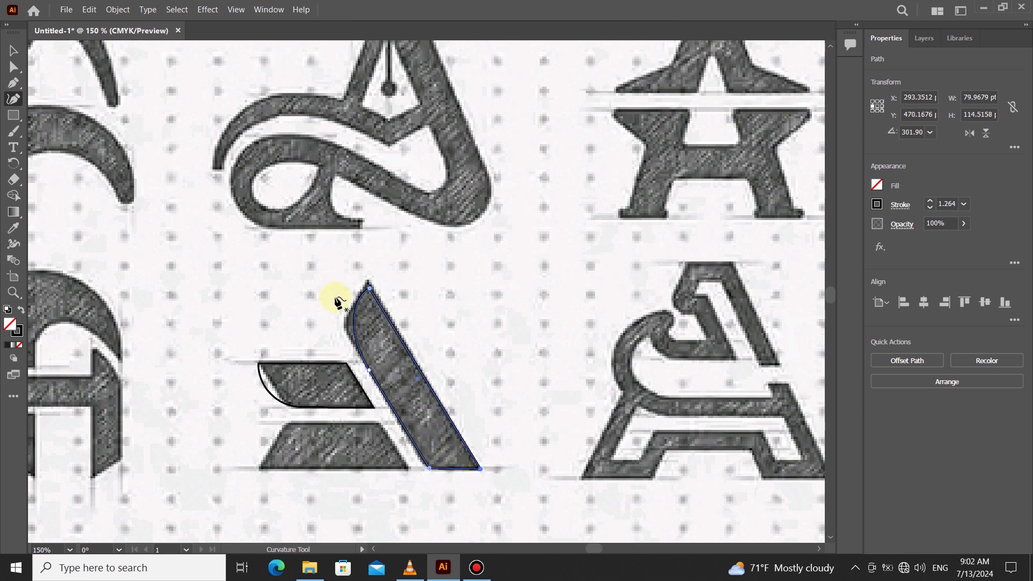
pyautogui.click(13, 51)
pyautogui.moveTo(347, 299); pyautogui.dragTo(352, 297)
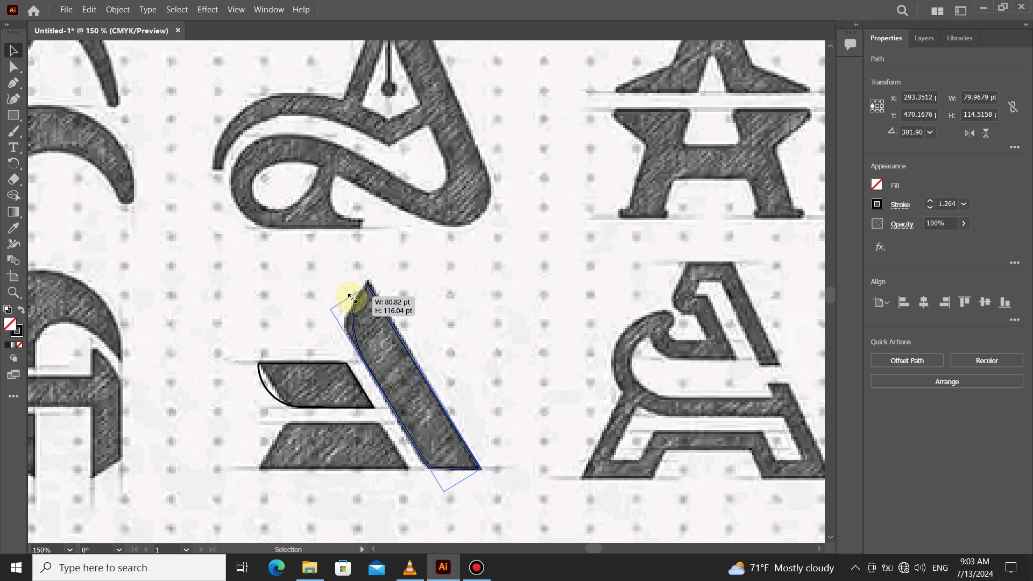
pyautogui.click(13, 68)
pyautogui.click(349, 326)
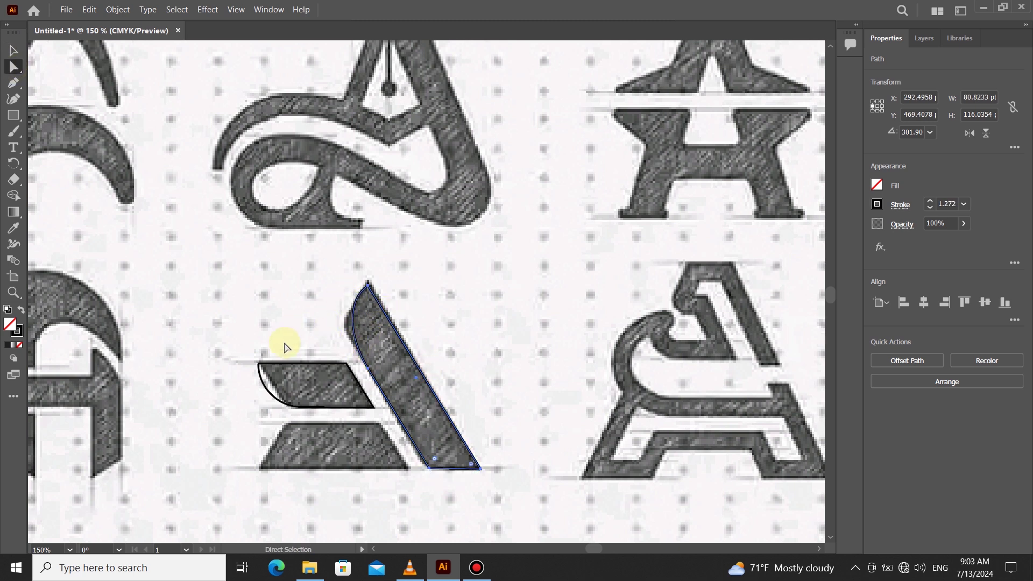
# Draw a rectangle about 94.3 by 28.6 pt over the letter's base and pull its top corners inward to form a trapezoid
pyautogui.click(13, 115)
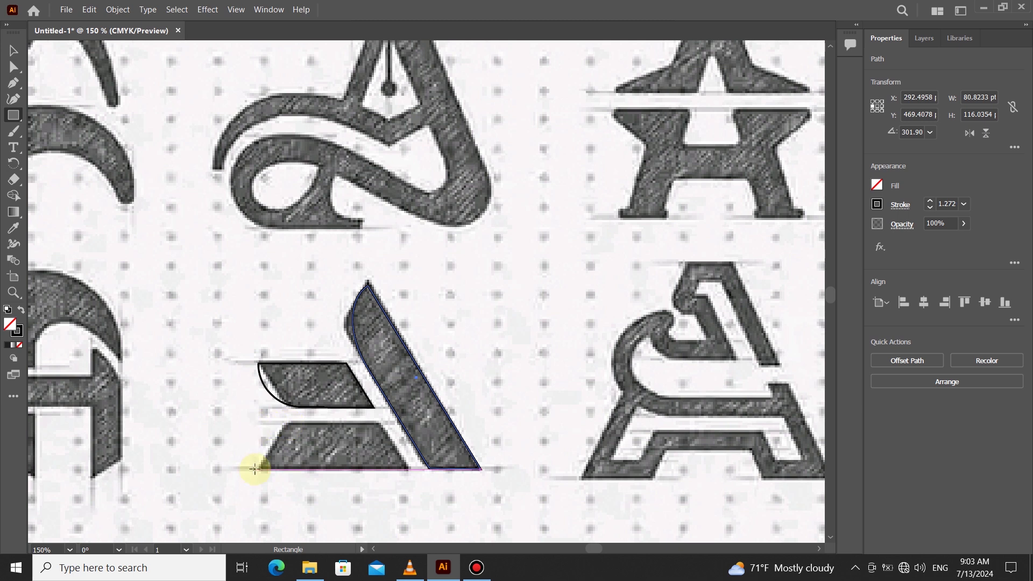
pyautogui.moveTo(256, 469); pyautogui.dragTo(407, 423)
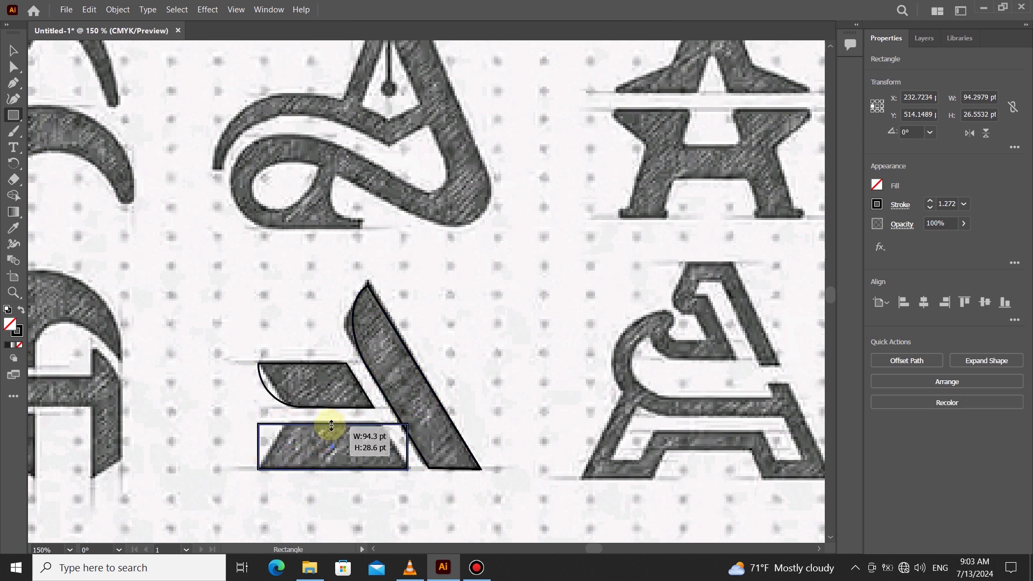
pyautogui.click(15, 98)
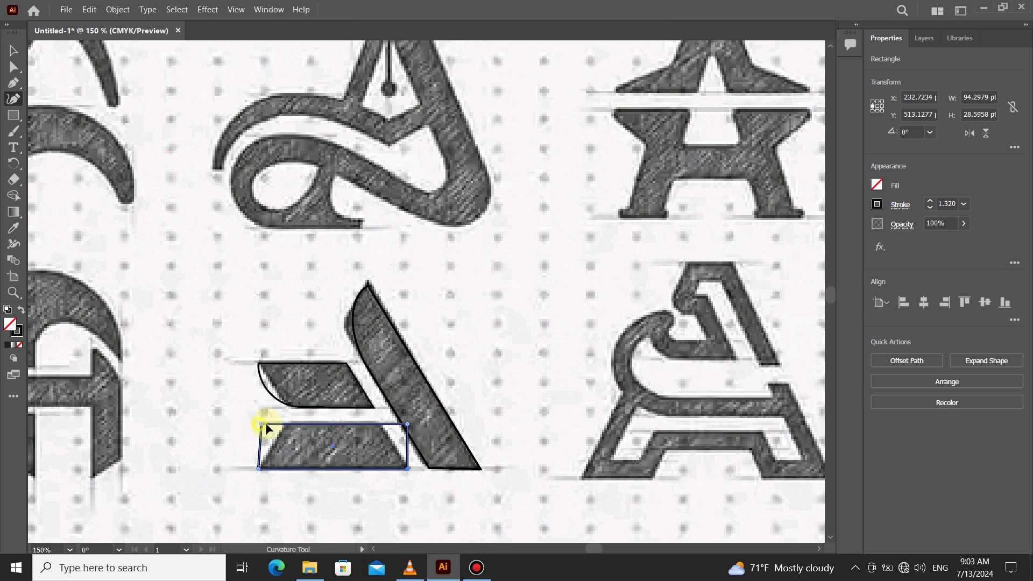
pyautogui.moveTo(262, 424); pyautogui.dragTo(287, 425)
pyautogui.moveTo(408, 422); pyautogui.dragTo(379, 424)
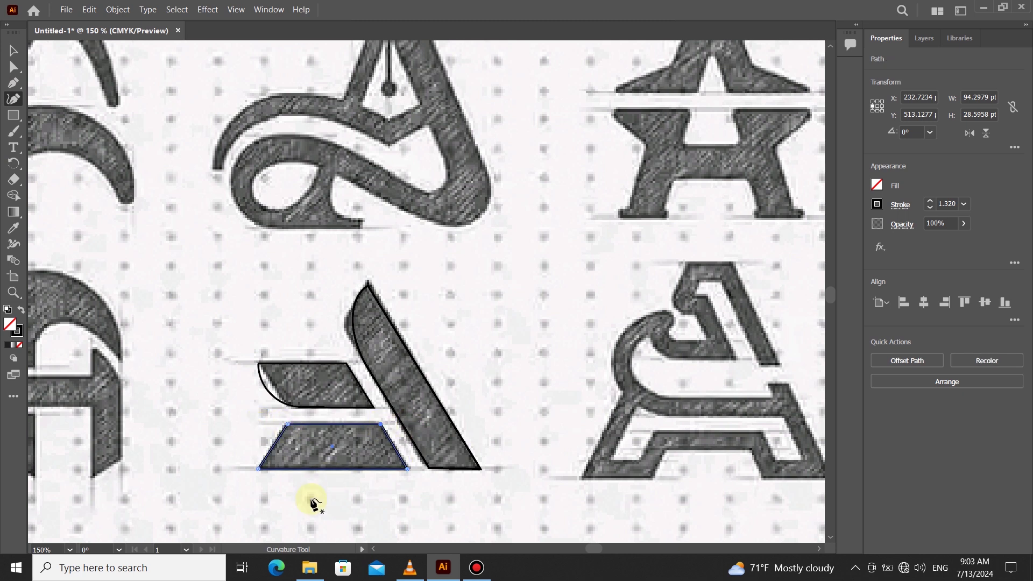
# Round the top corners of the base trapezoid slightly
pyautogui.scroll(1, 323, 447)
pyautogui.scroll(-1, 323, 447)
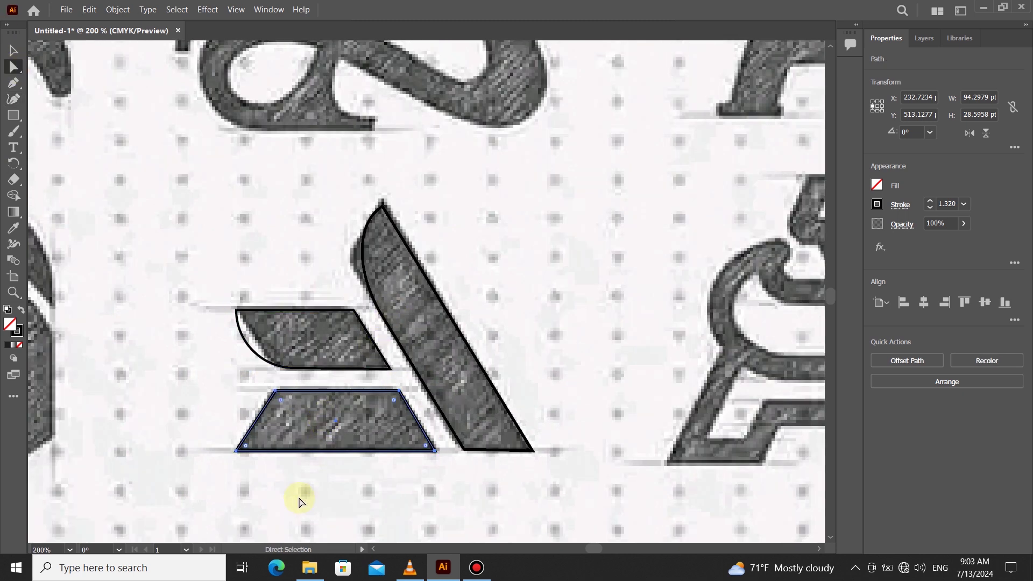
pyautogui.click(307, 397)
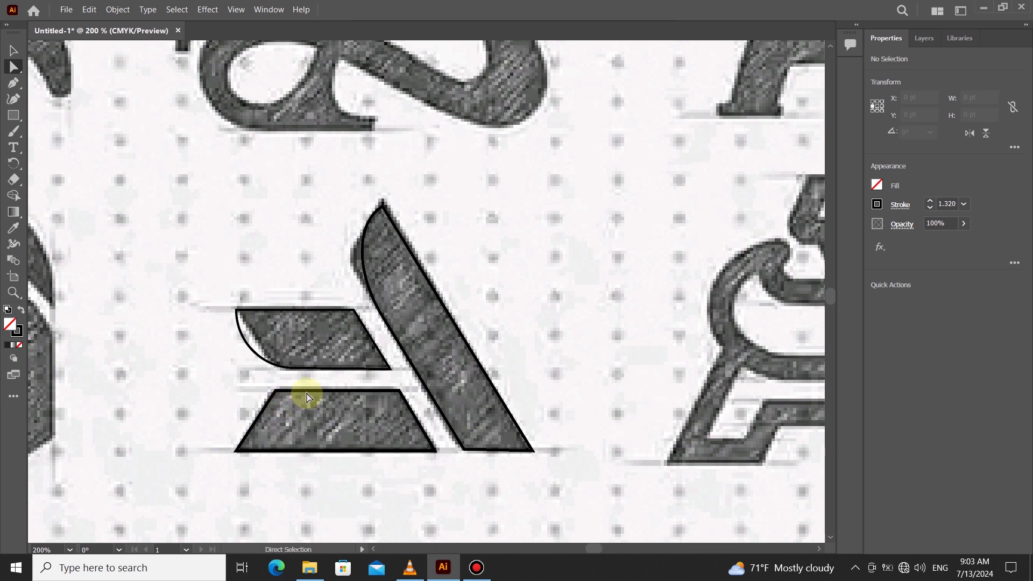
pyautogui.click(275, 391)
pyautogui.click(14, 53)
pyautogui.click(14, 67)
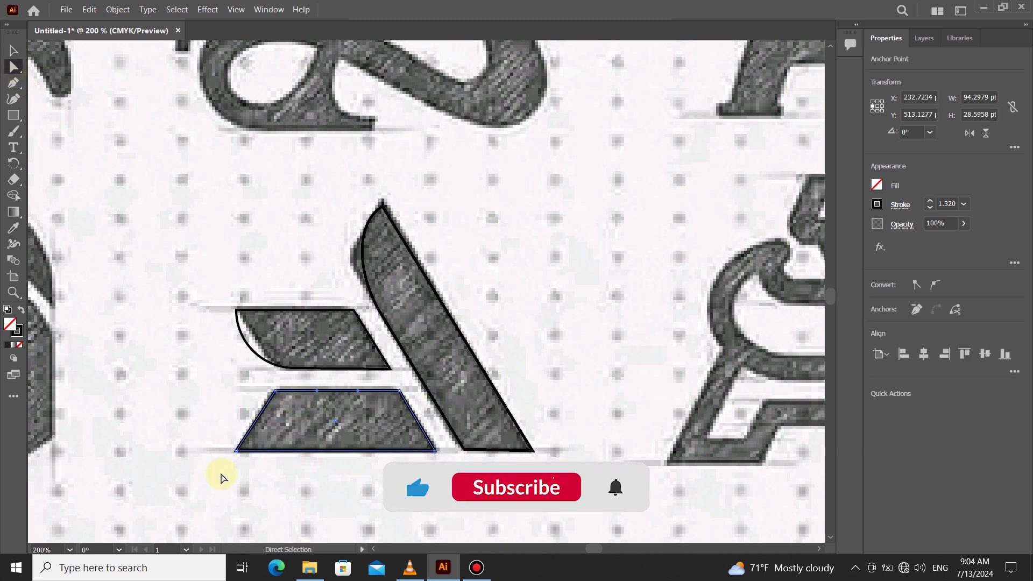
pyautogui.scroll(-1, 325, 469)
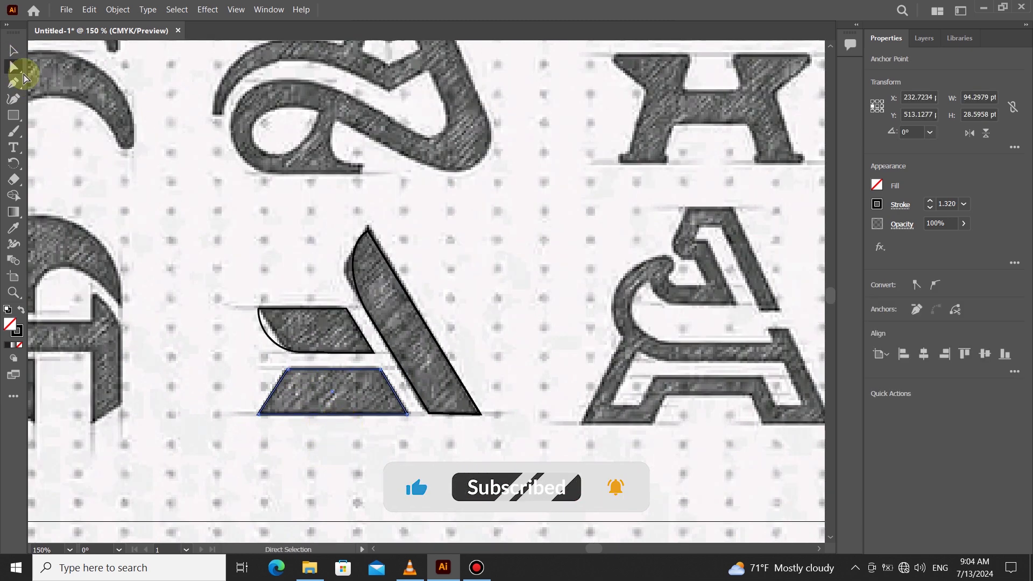
pyautogui.press('v')
pyautogui.click(353, 370)
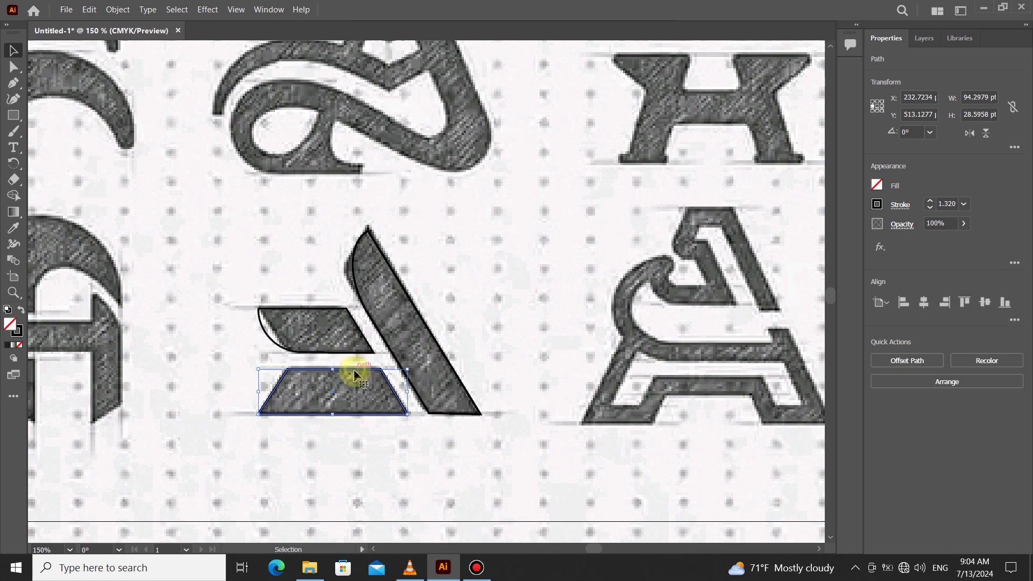
pyautogui.click(14, 67)
pyautogui.click(64, 66)
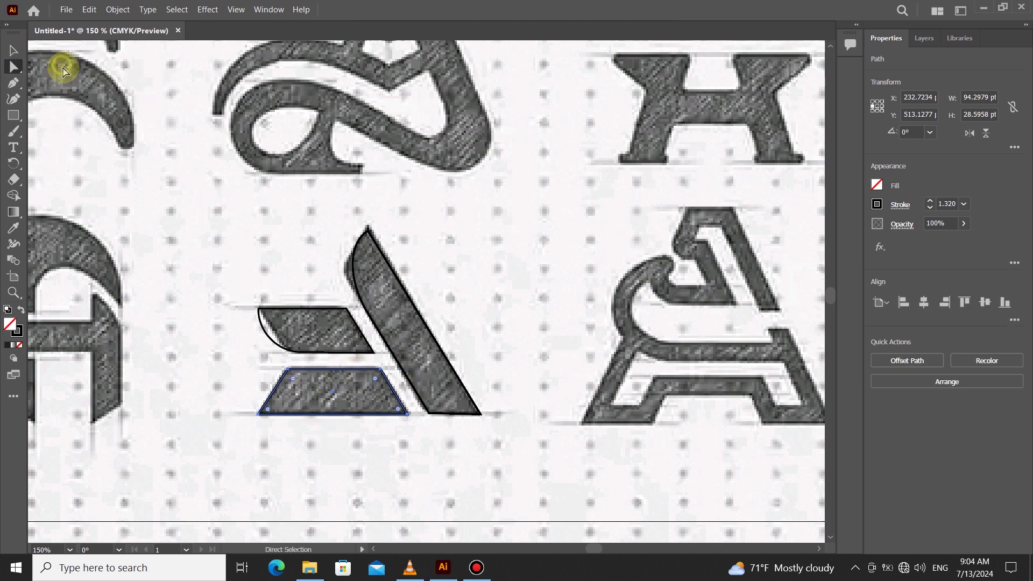
pyautogui.scroll(2, 360, 416)
pyautogui.click(404, 327)
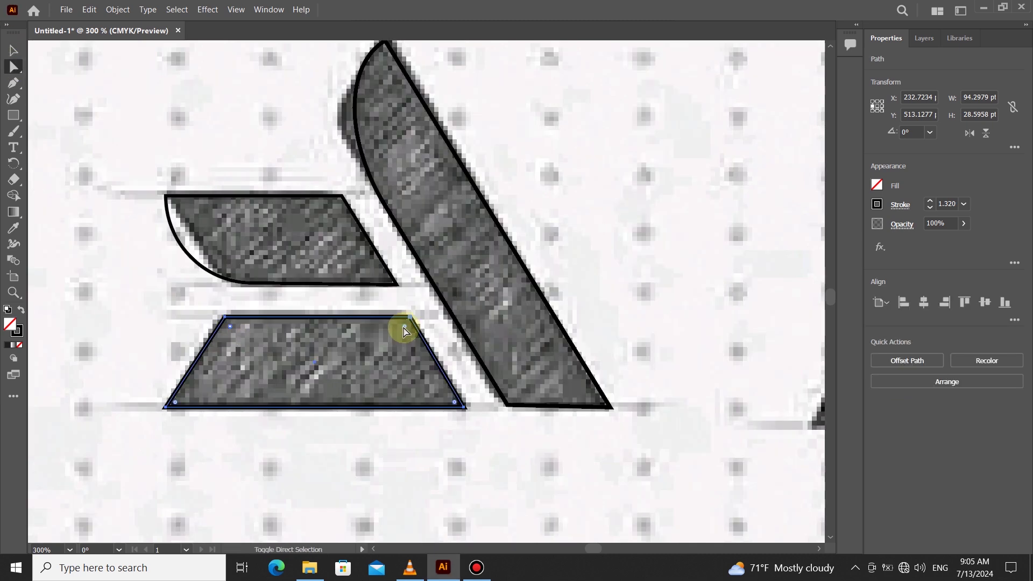
pyautogui.moveTo(406, 329); pyautogui.dragTo(398, 339)
pyautogui.scroll(-3, 364, 346)
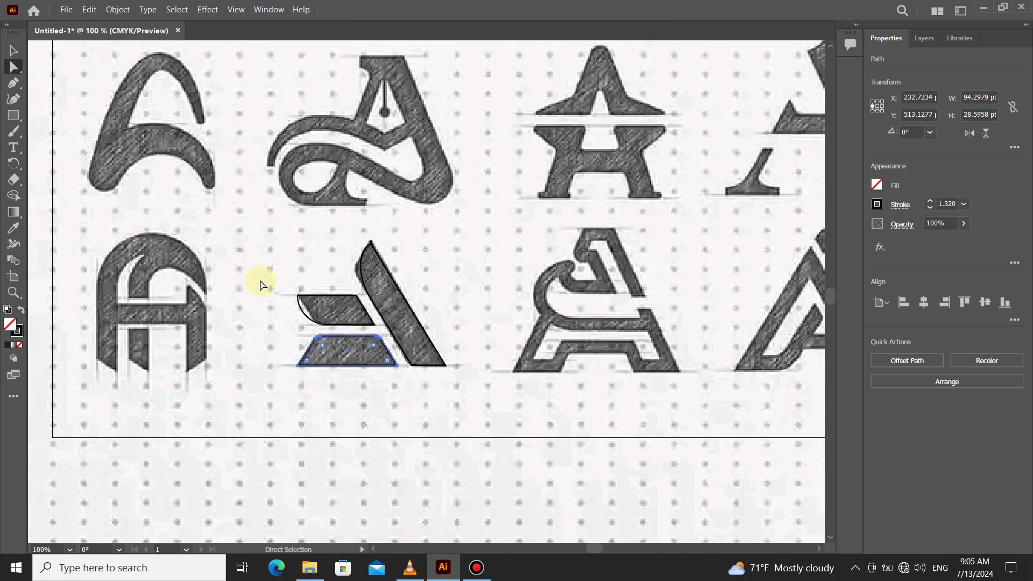
# Select the three traced pieces of the letter A, fill each one black with the Shape Builder tool, and deselect them
pyautogui.press('v')
pyautogui.click(257, 301)
pyautogui.moveTo(437, 395); pyautogui.dragTo(442, 396)
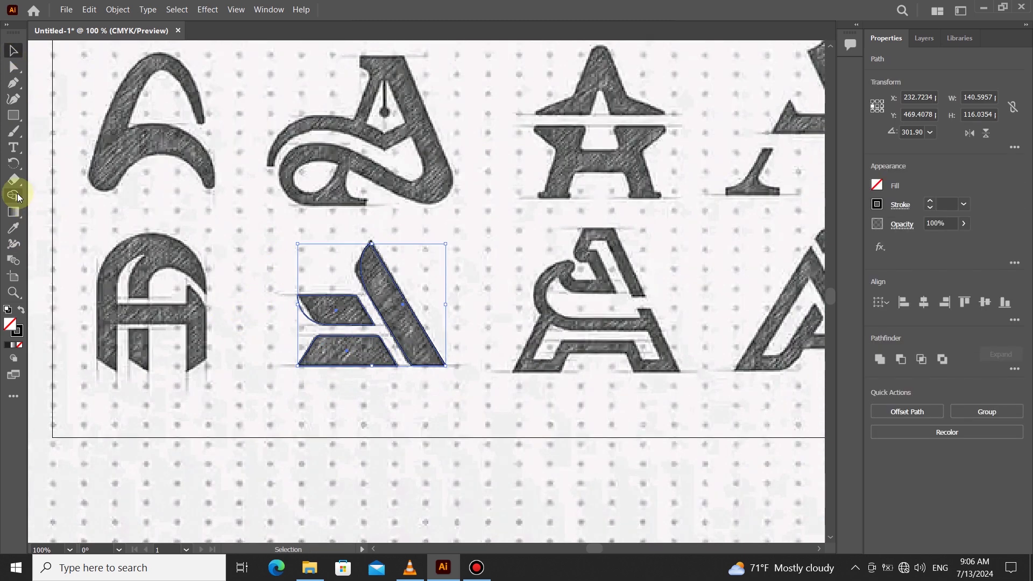
pyautogui.click(13, 195)
pyautogui.click(876, 184)
pyautogui.click(761, 235)
pyautogui.click(392, 307)
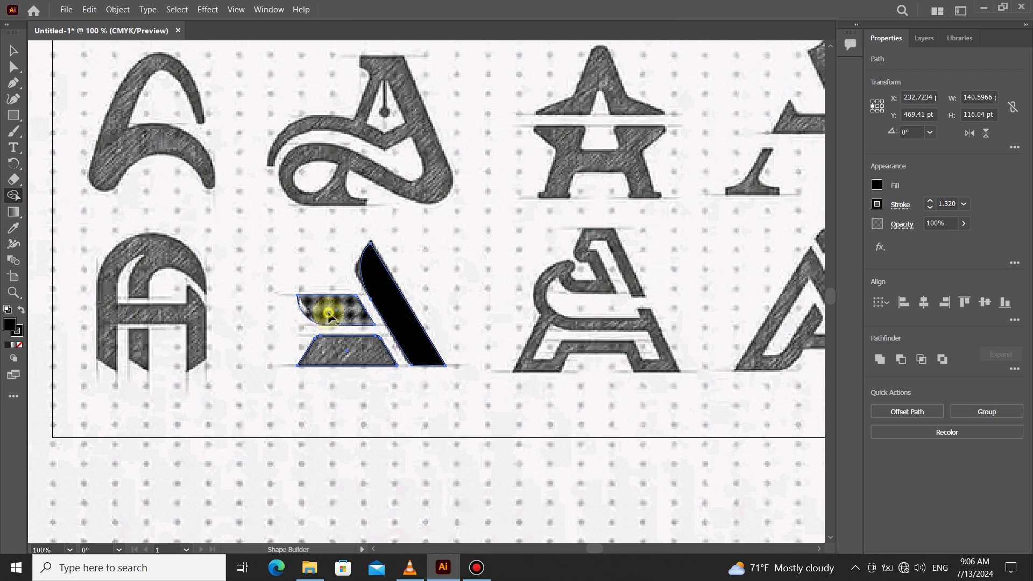
pyautogui.click(329, 311)
pyautogui.click(348, 352)
pyautogui.scroll(-2, 316, 334)
pyautogui.click(12, 51)
pyautogui.click(334, 408)
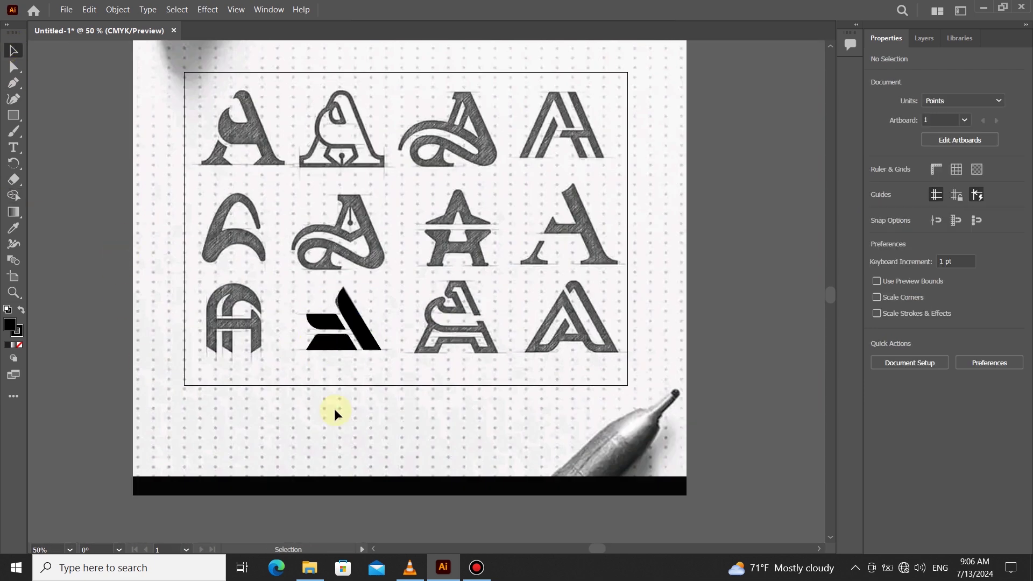
# Draw a diagonal line along the left outer edge of the top-right sketched A and duplicate it in parallel along the left strokes
pyautogui.scroll(2, 341, 364)
pyautogui.scroll(-3, 312, 370)
pyautogui.scroll(5, 311, 370)
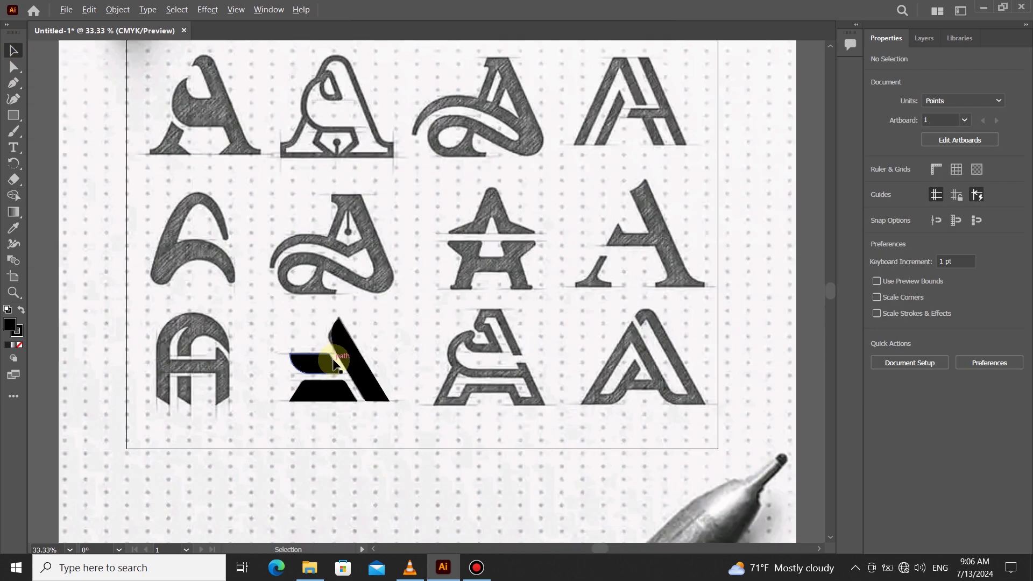
pyautogui.scroll(-4, 339, 406)
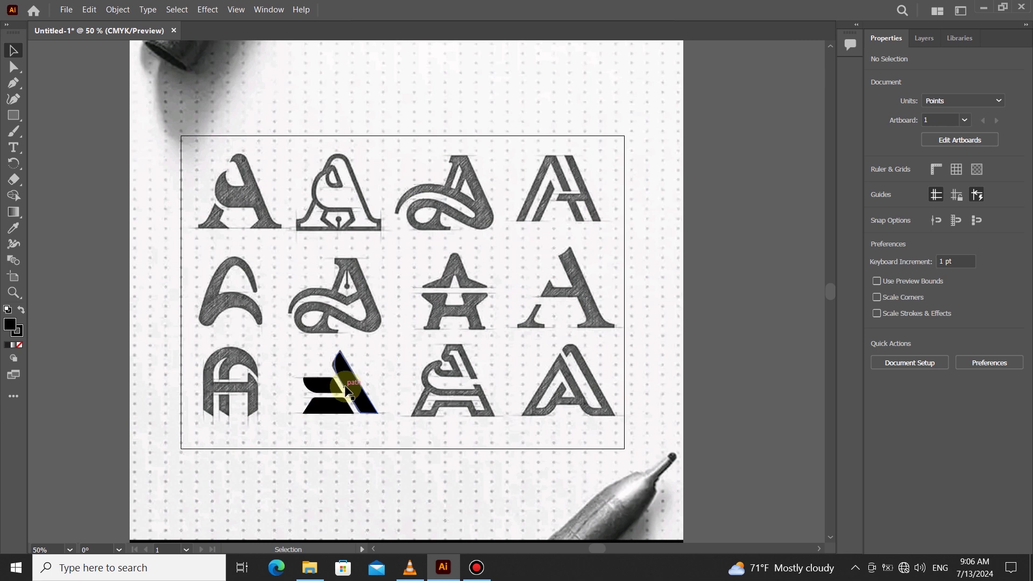
pyautogui.press('p')
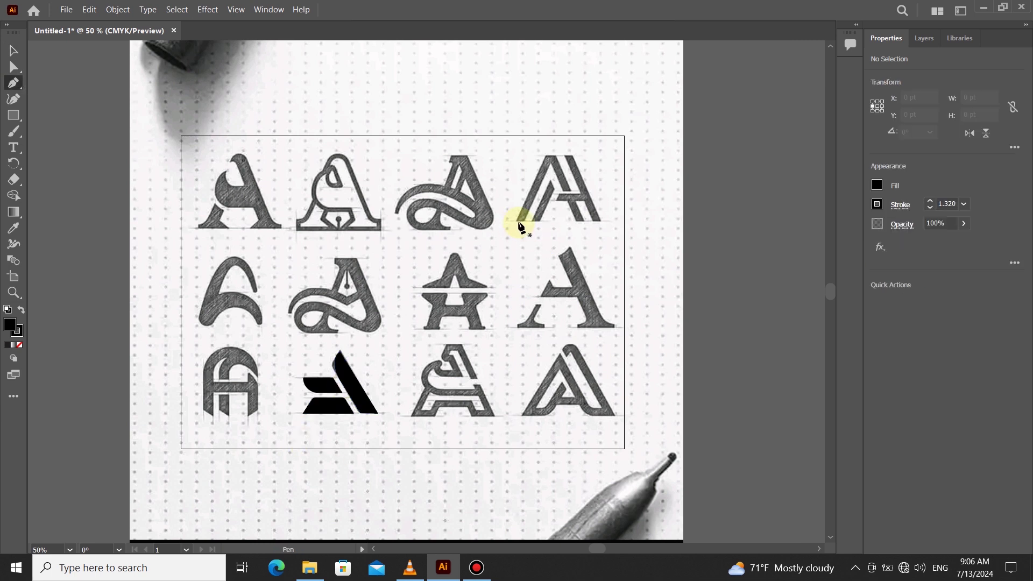
pyautogui.click(558, 130)
pyautogui.press('v')
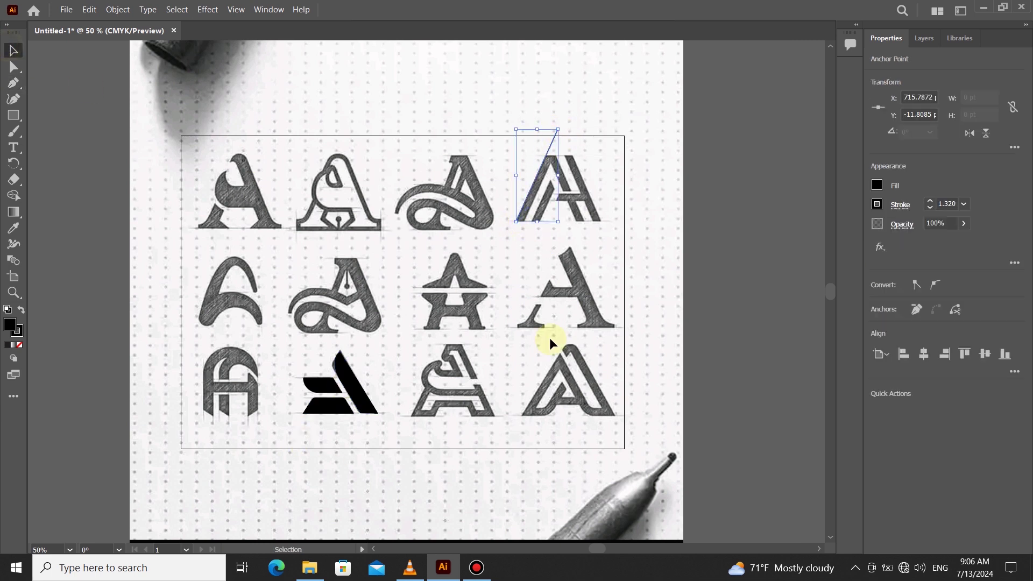
pyautogui.moveTo(533, 194); pyautogui.dragTo(540, 202)
pyautogui.moveTo(561, 146); pyautogui.dragTo(570, 161)
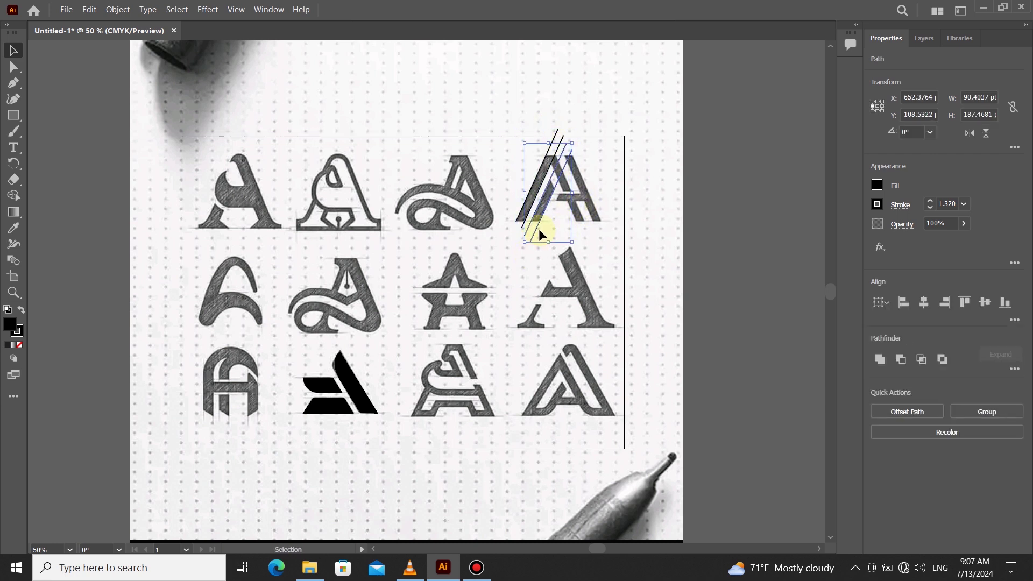
# Duplicate the parallel line pair, rotate it to the opposite slope and place copies along the right strokes of the A
pyautogui.moveTo(539, 232); pyautogui.dragTo(595, 206)
pyautogui.press('Left')
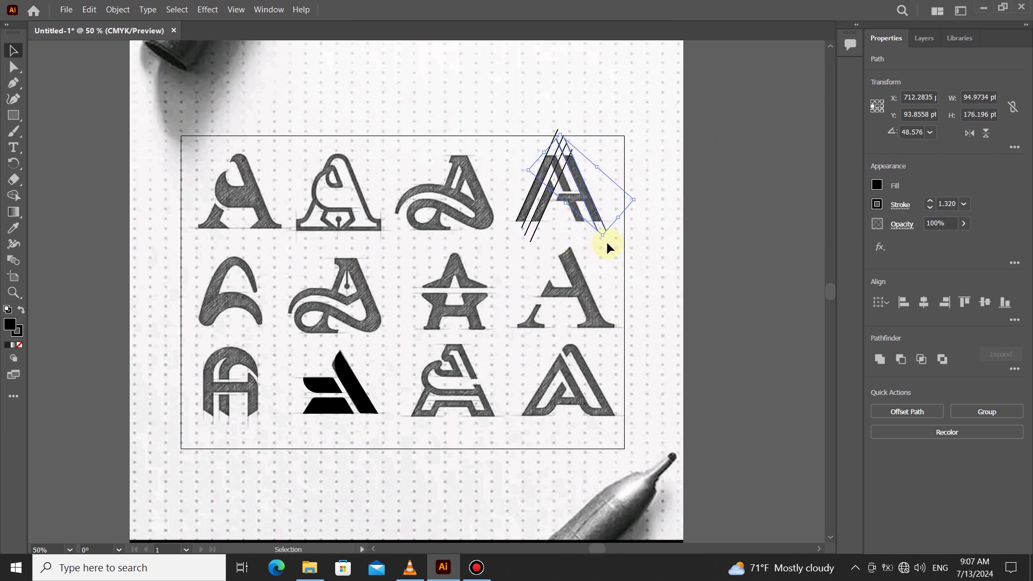
pyautogui.moveTo(603, 242); pyautogui.dragTo(583, 223)
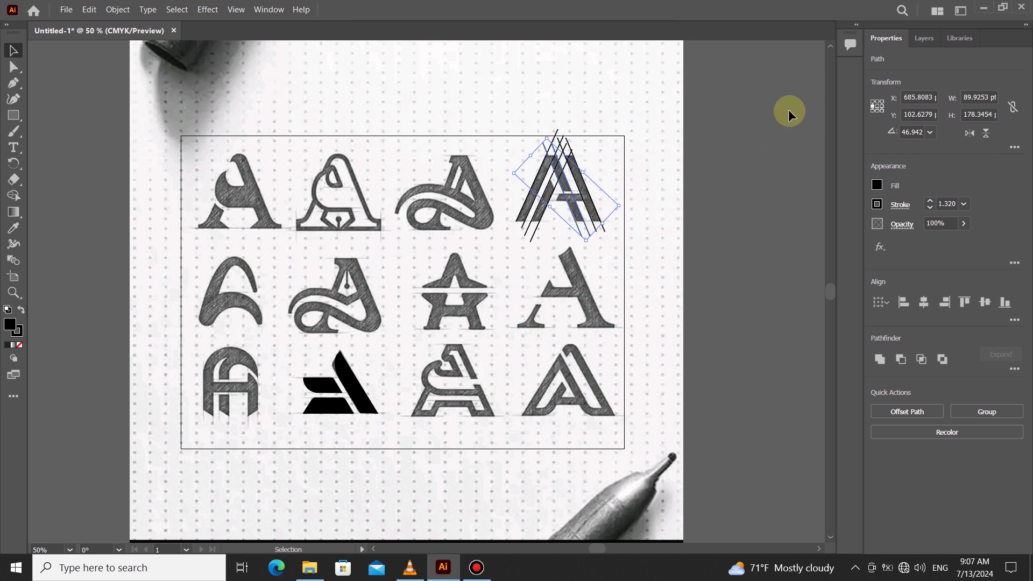
pyautogui.click(646, 183)
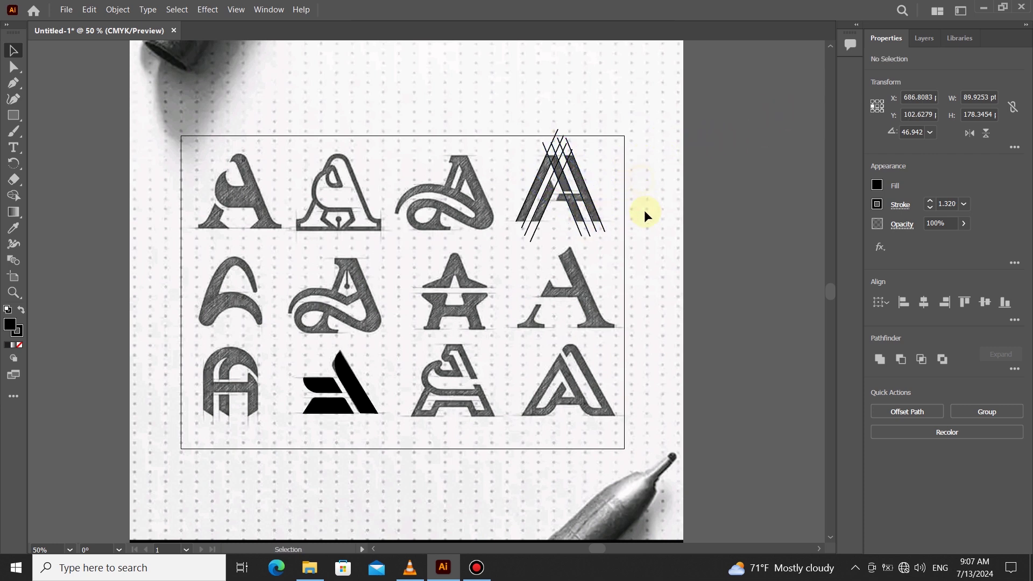
# Rotate and copy the diagonal guide lines so they also follow the inner strokes of the top-right sketched A
pyautogui.click(532, 244)
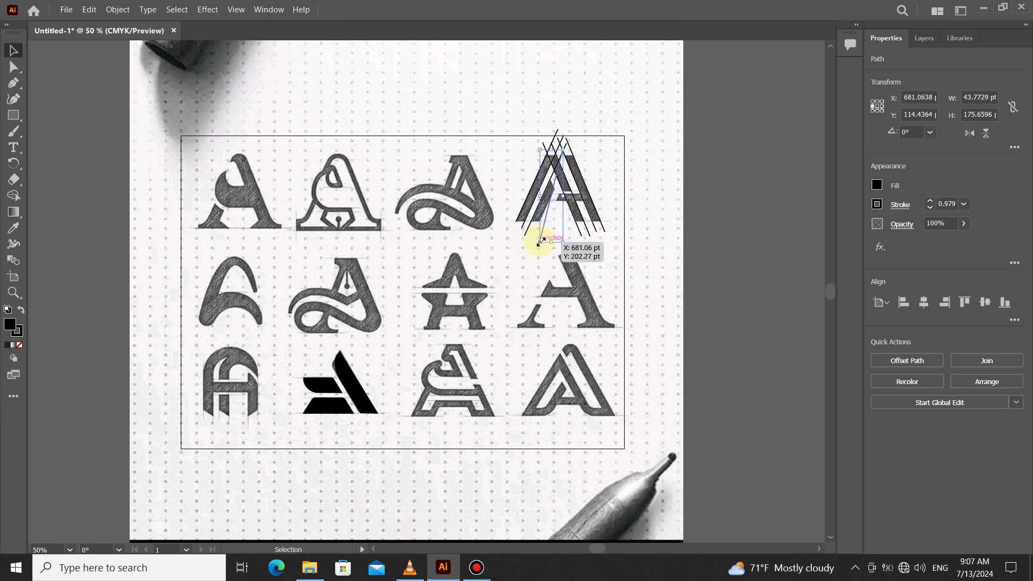
pyautogui.moveTo(535, 233); pyautogui.dragTo(574, 236)
pyautogui.click(588, 230)
pyautogui.click(604, 242)
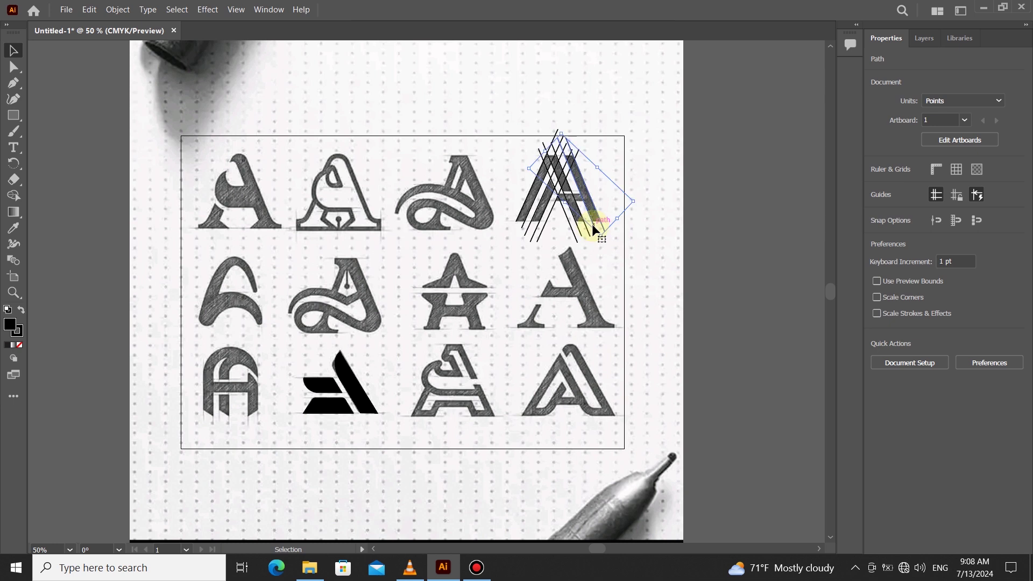
# Place two nearly horizontal guide lines along the upper and lower edges of the A's crossbar
pyautogui.scroll(2, 589, 182)
pyautogui.scroll(1, 560, 178)
pyautogui.moveTo(615, 295); pyautogui.dragTo(687, 250)
pyautogui.click(635, 215)
pyautogui.click(624, 233)
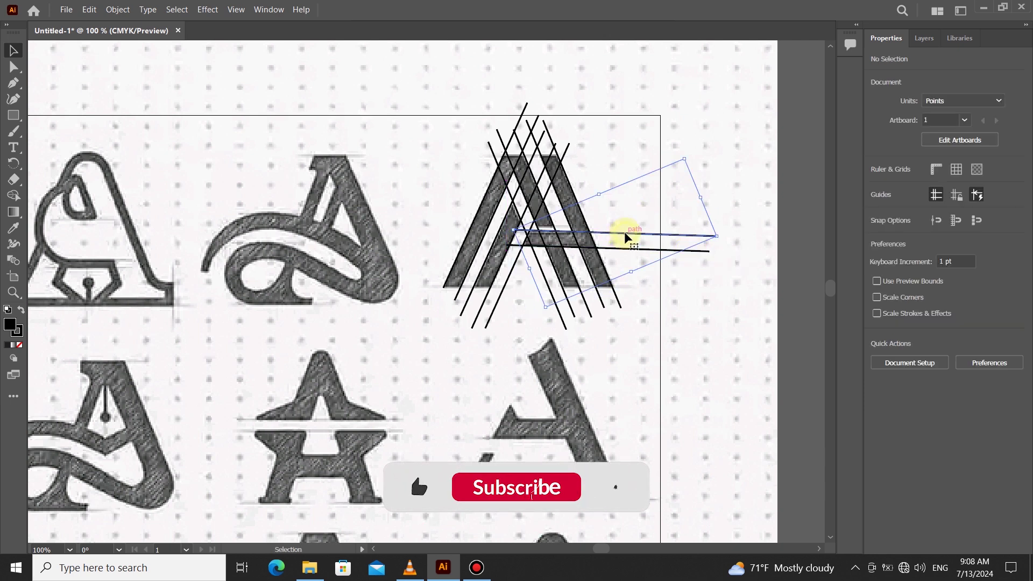
pyautogui.click(680, 151)
pyautogui.moveTo(636, 234); pyautogui.dragTo(643, 235)
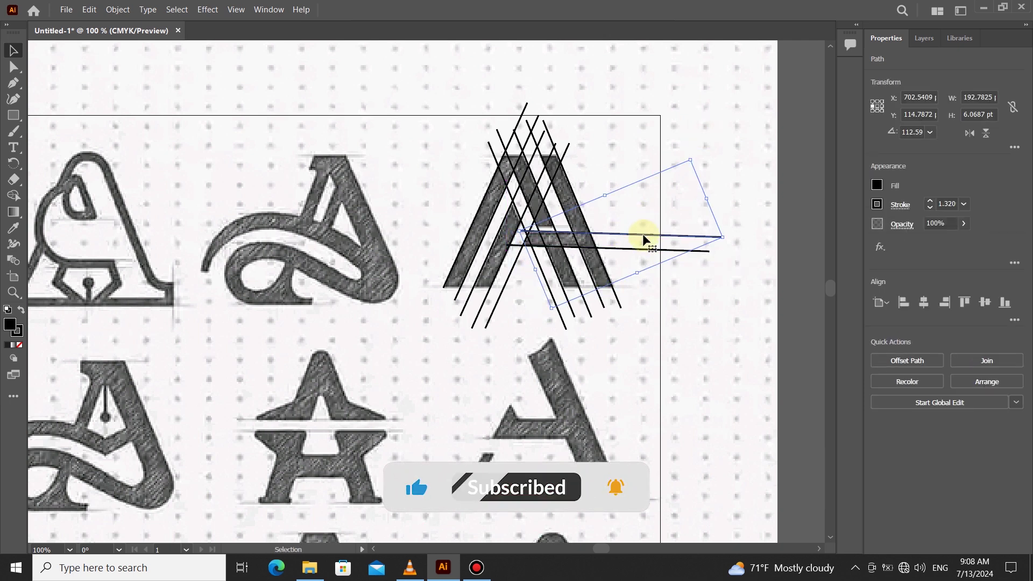
pyautogui.click(647, 266)
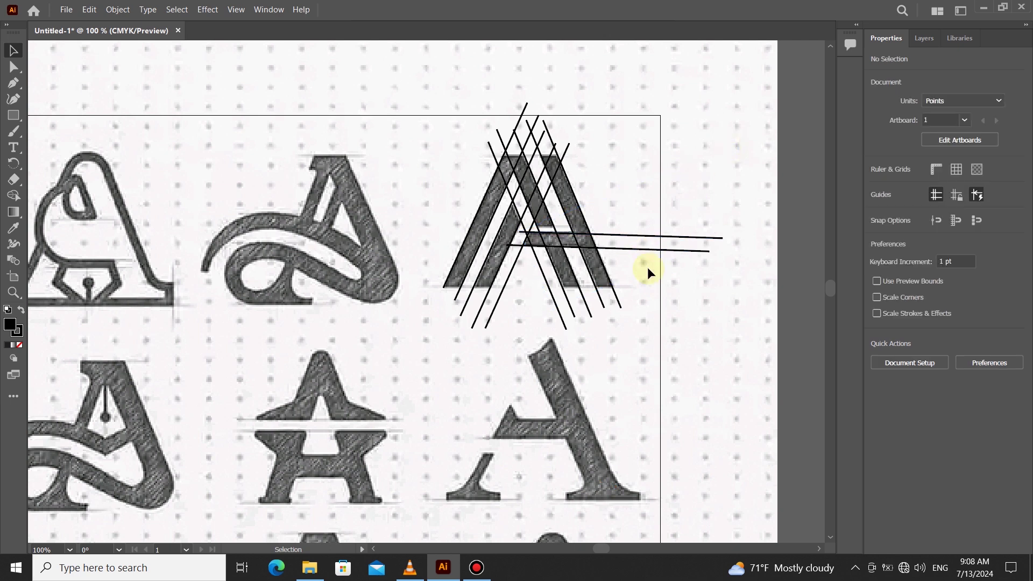
# Add horizontal guide lines along the A's base and top, and replace the tilted crossbar lines with three level ones
pyautogui.moveTo(694, 254); pyautogui.dragTo(630, 290)
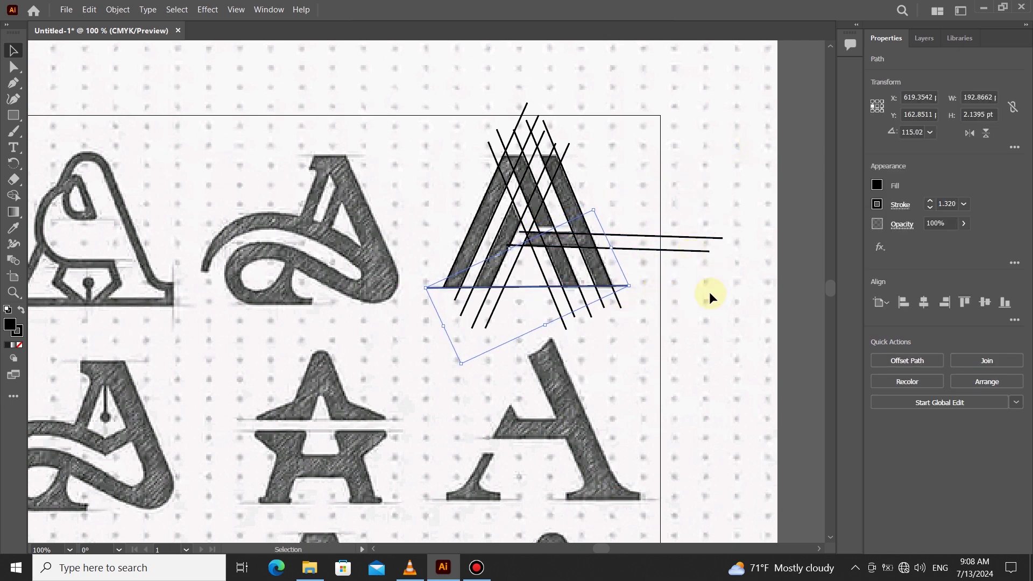
pyautogui.click(702, 251)
pyautogui.moveTo(710, 252); pyautogui.dragTo(706, 230)
pyautogui.press('Delete')
pyautogui.click(685, 245)
pyautogui.click(737, 284)
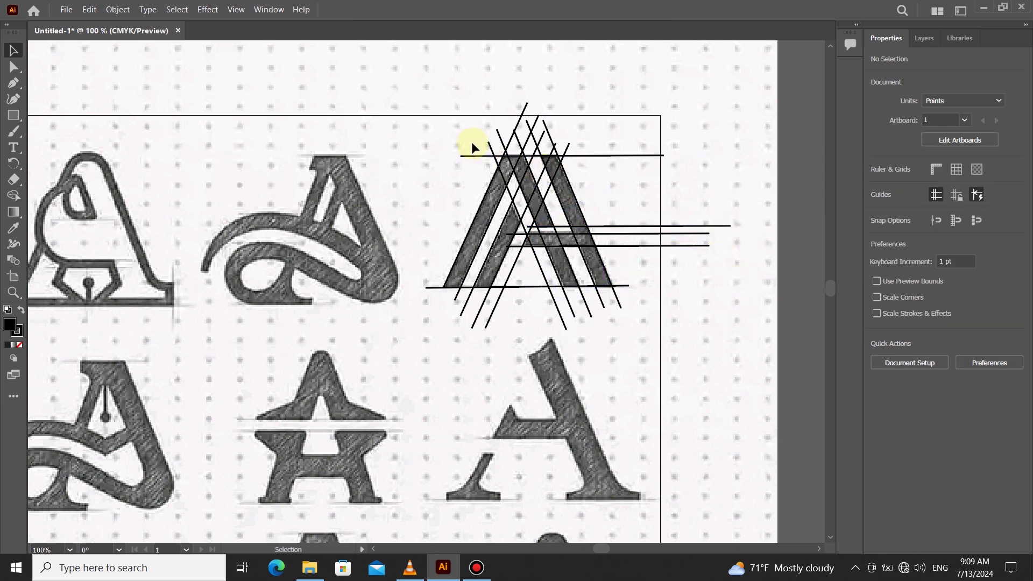
# Select all guide lines and merge the regions of the A's strokes into three black-filled pieces with the Shape Builder tool
pyautogui.moveTo(557, 334); pyautogui.dragTo(558, 334)
pyautogui.hotkey('shift', 'm')
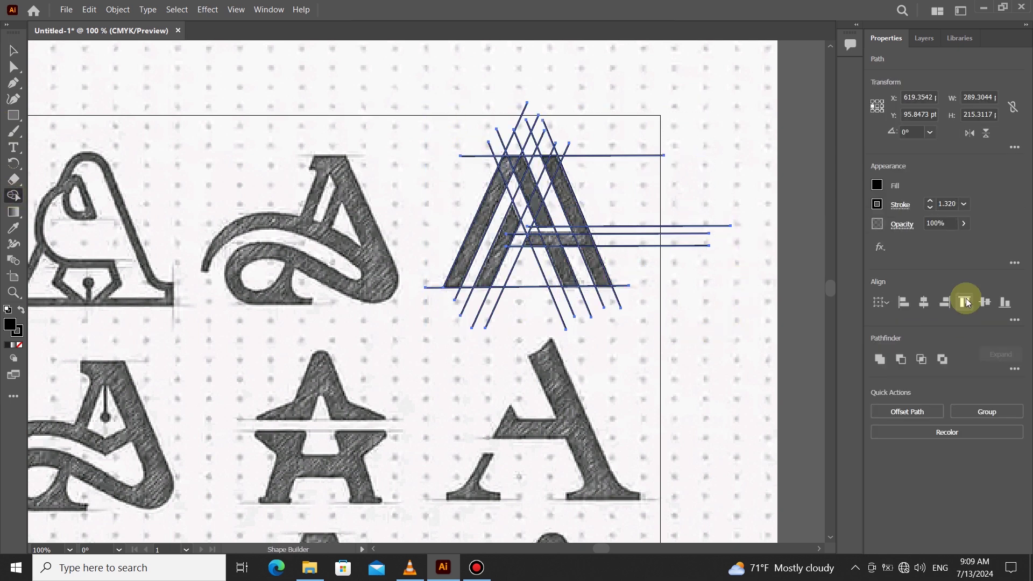
pyautogui.click(877, 184)
pyautogui.click(477, 218)
pyautogui.click(481, 215)
pyautogui.scroll(2, 507, 171)
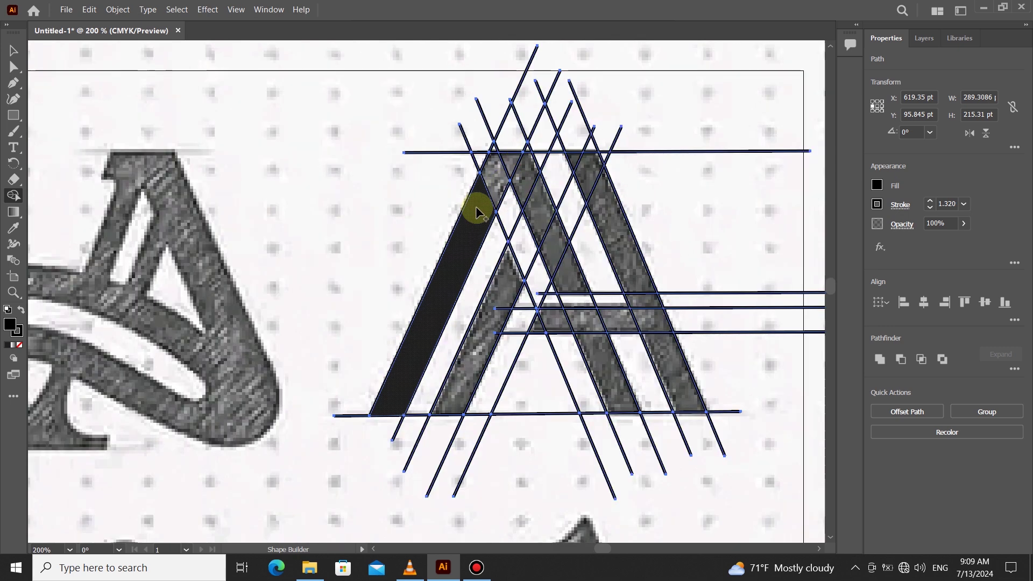
pyautogui.moveTo(476, 206)
pyautogui.mouseDown()
pyautogui.moveTo(502, 182)
pyautogui.moveTo(527, 184)
pyautogui.mouseUp()
pyautogui.moveTo(561, 264); pyautogui.dragTo(563, 266)
pyautogui.click(496, 318)
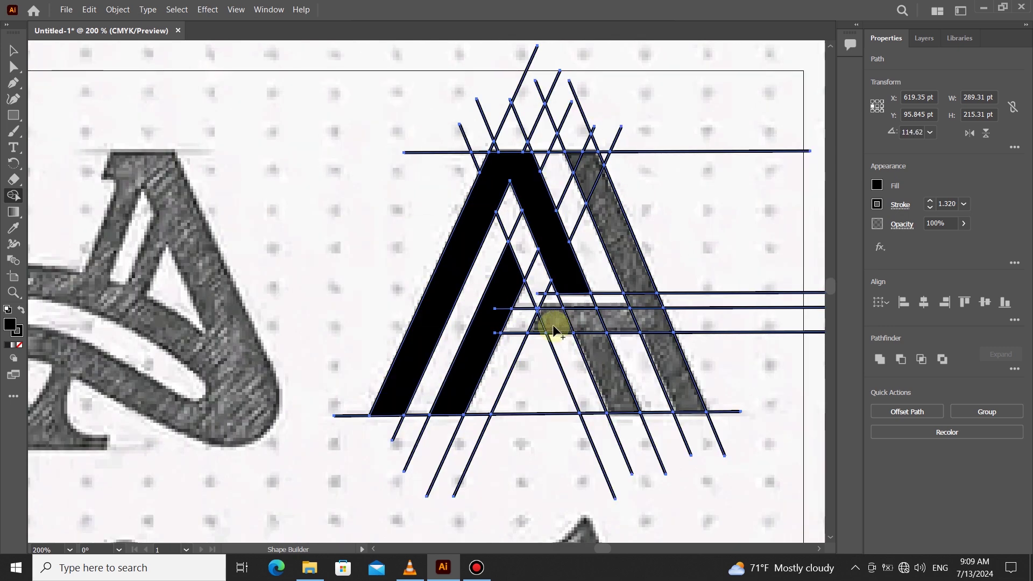
pyautogui.moveTo(554, 323)
pyautogui.mouseDown()
pyautogui.moveTo(604, 323)
pyautogui.moveTo(628, 343)
pyautogui.moveTo(632, 334)
pyautogui.mouseUp()
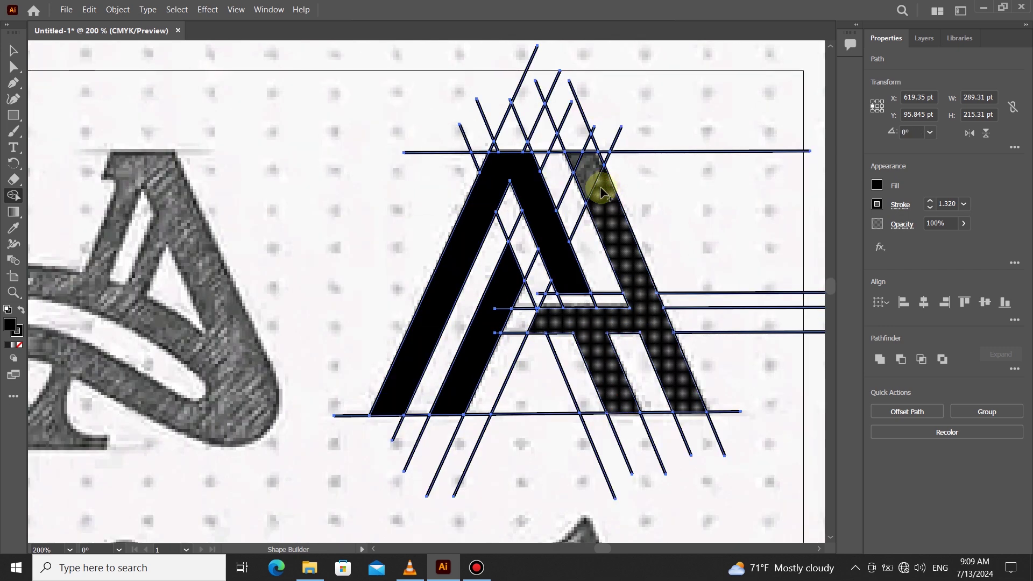
pyautogui.click(592, 170)
# Select the three filled pieces of the A and move them up and away from the guide lines
pyautogui.scroll(-3, 498, 259)
pyautogui.scroll(1, 496, 259)
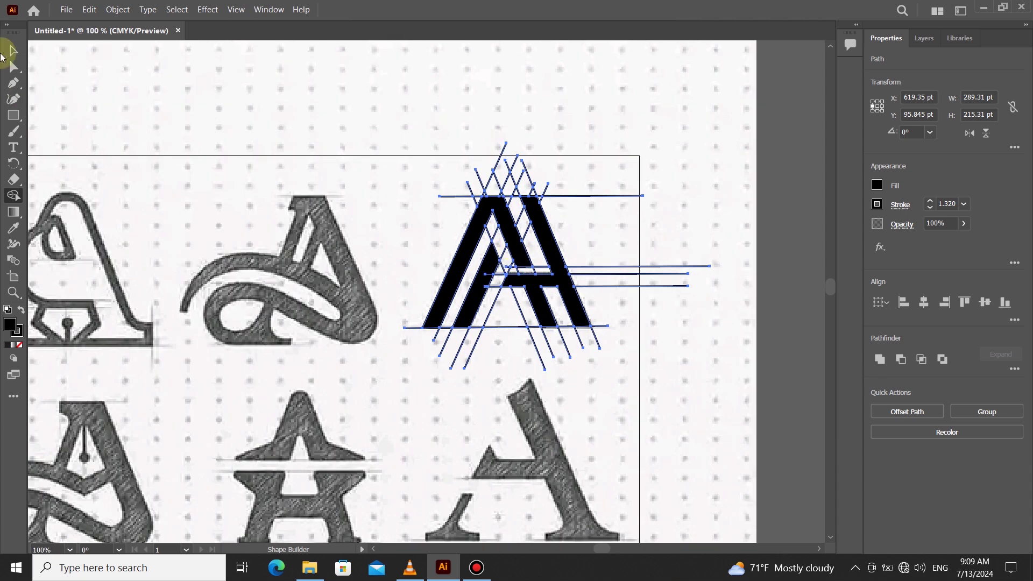
pyautogui.click(13, 51)
pyautogui.click(563, 236)
pyautogui.click(472, 300)
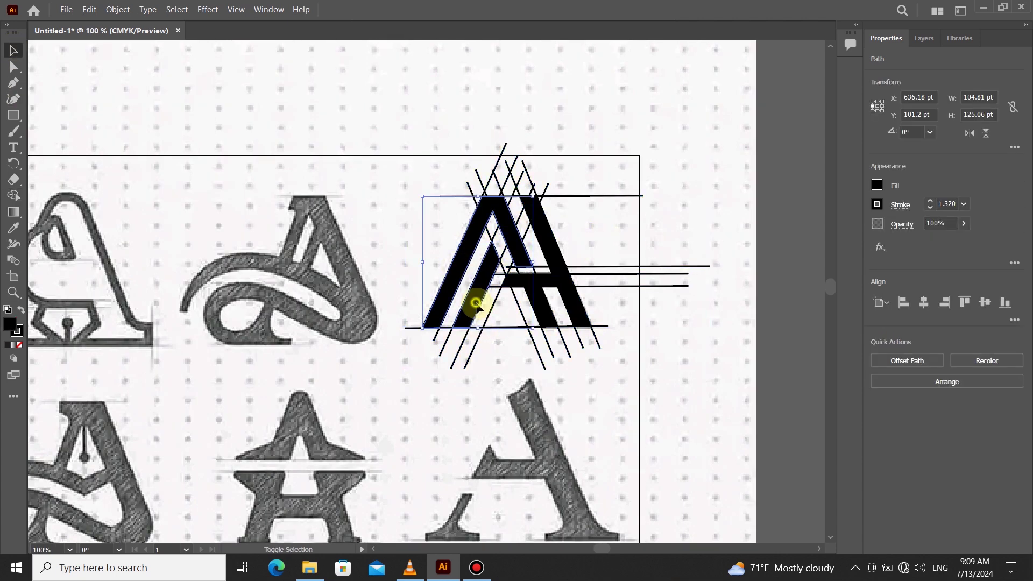
pyautogui.keyDown('shift'); pyautogui.click(542, 289); pyautogui.keyUp('shift')
pyautogui.moveTo(542, 288); pyautogui.dragTo(365, 117)
# Delete all the leftover guide line segments around the sketched A
pyautogui.moveTo(461, 129); pyautogui.dragTo(652, 362)
pyautogui.press('Delete')
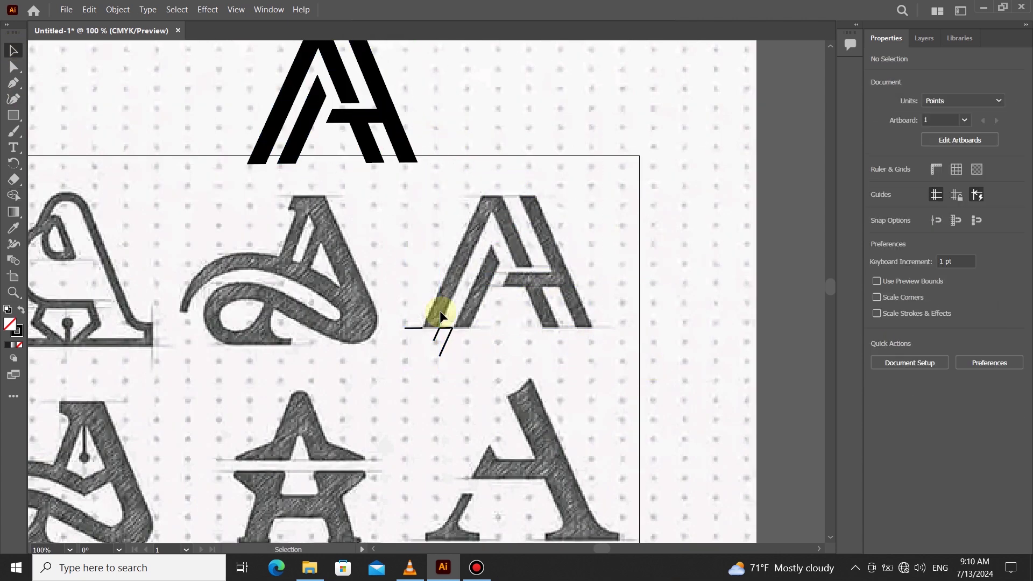
pyautogui.moveTo(392, 352); pyautogui.dragTo(461, 279)
pyautogui.press('Delete')
# Move the black A pieces back onto the top-right sketch and deselect them
pyautogui.moveTo(464, 140); pyautogui.dragTo(168, 93)
pyautogui.moveTo(358, 125)
pyautogui.mouseDown()
pyautogui.moveTo(506, 323)
pyautogui.moveTo(535, 288)
pyautogui.mouseUp()
pyautogui.click(653, 296)
pyautogui.scroll(-3, 613, 331)
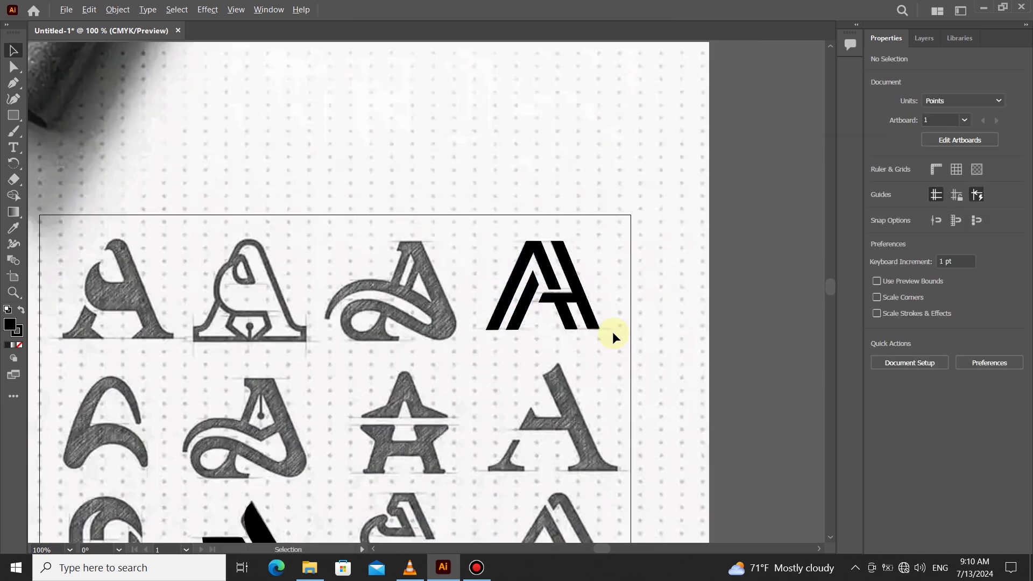
# Draw two diagonal lines along the outer sides of the star-shaped A in the middle row and align the right one
pyautogui.scroll(-2, 466, 354)
pyautogui.scroll(2, 464, 352)
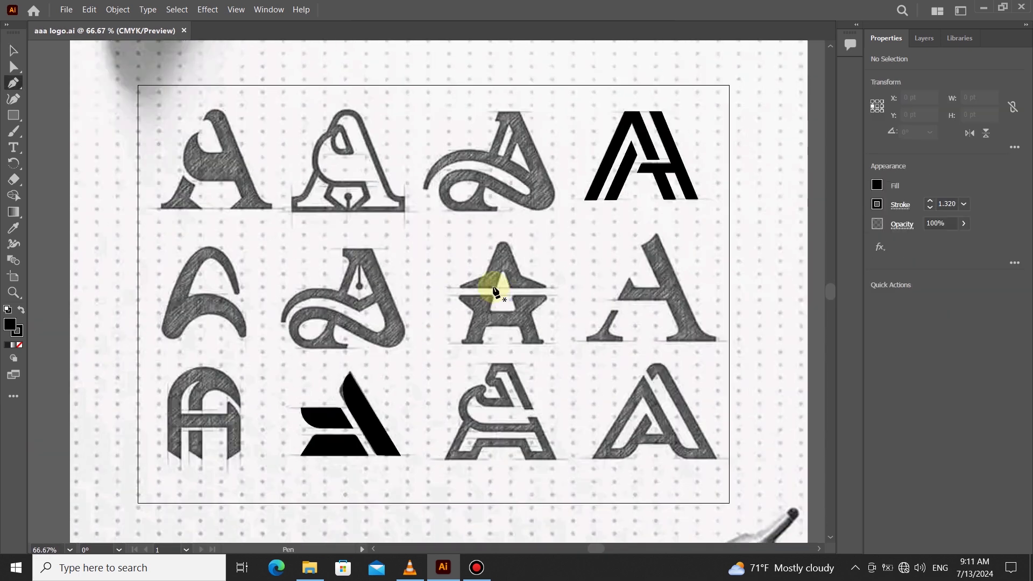
pyautogui.scroll(2, 491, 294)
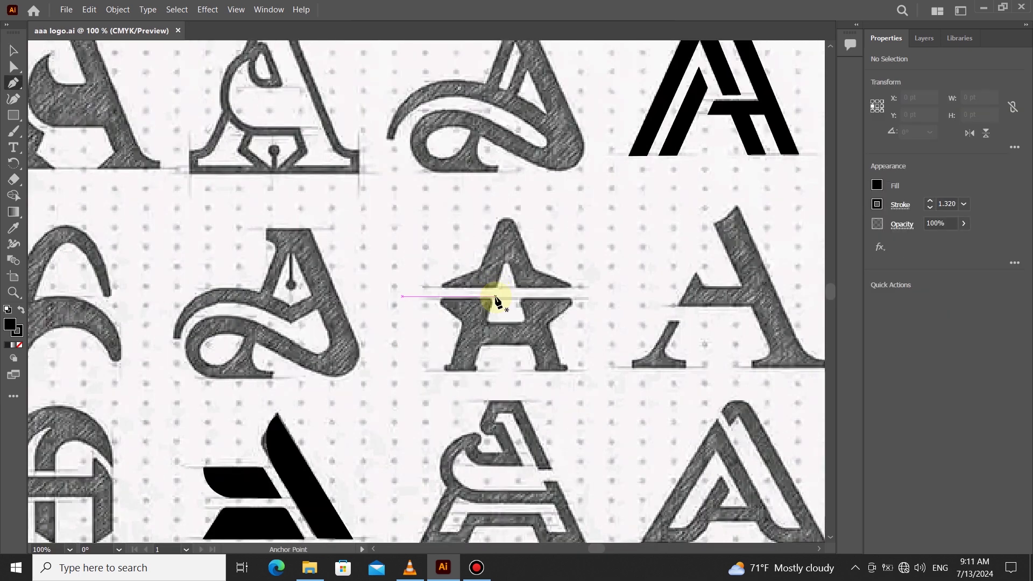
pyautogui.hscroll(2, 511, 258)
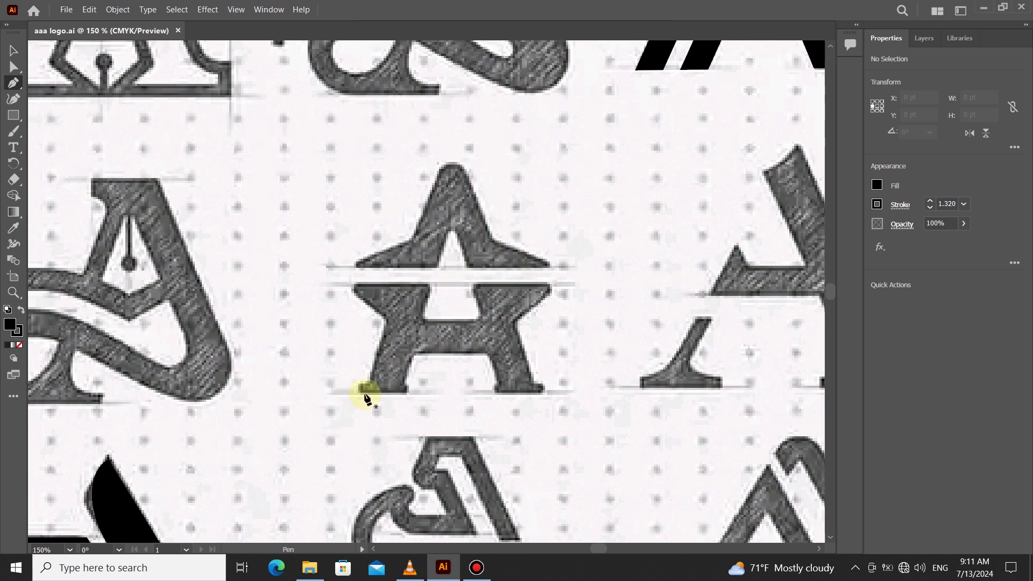
pyautogui.click(453, 127)
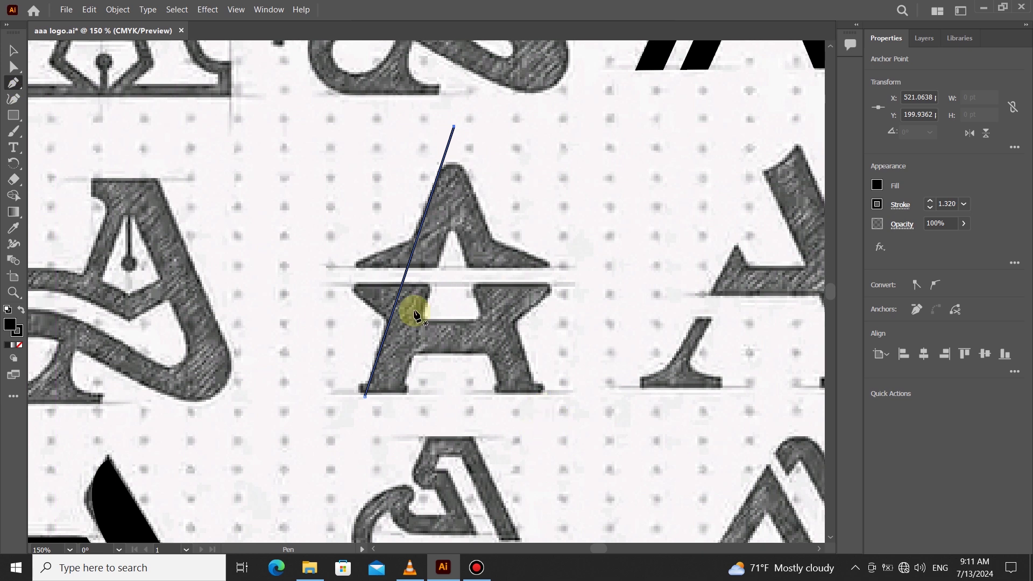
pyautogui.click(440, 127)
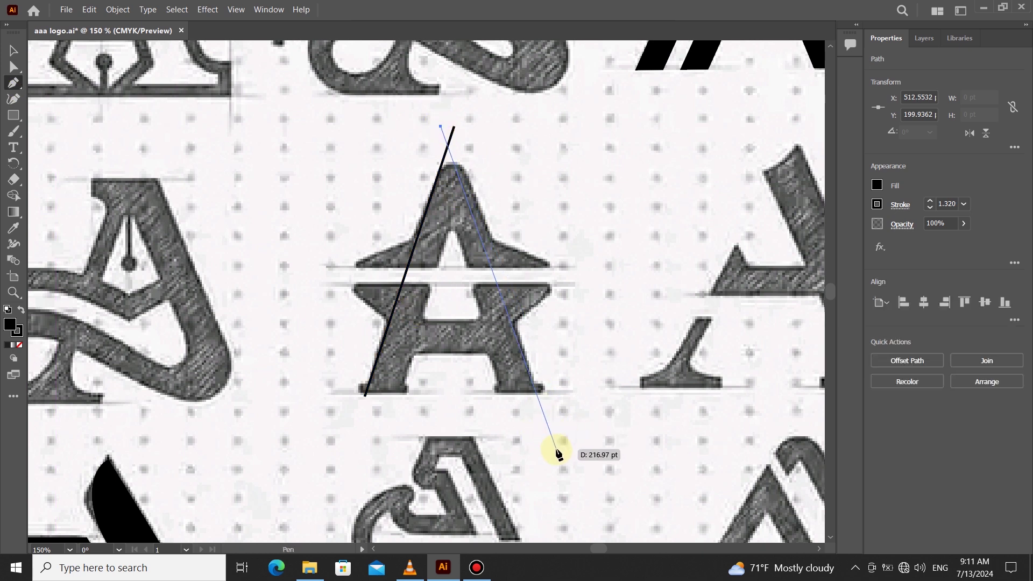
pyautogui.click(536, 412)
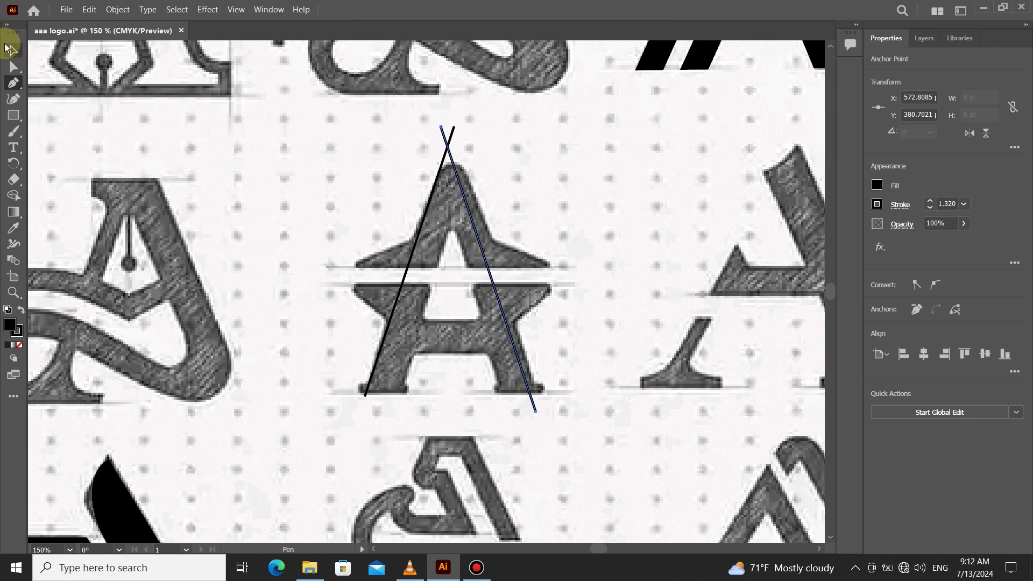
pyautogui.click(7, 48)
pyautogui.moveTo(492, 280); pyautogui.dragTo(501, 282)
pyautogui.click(602, 237)
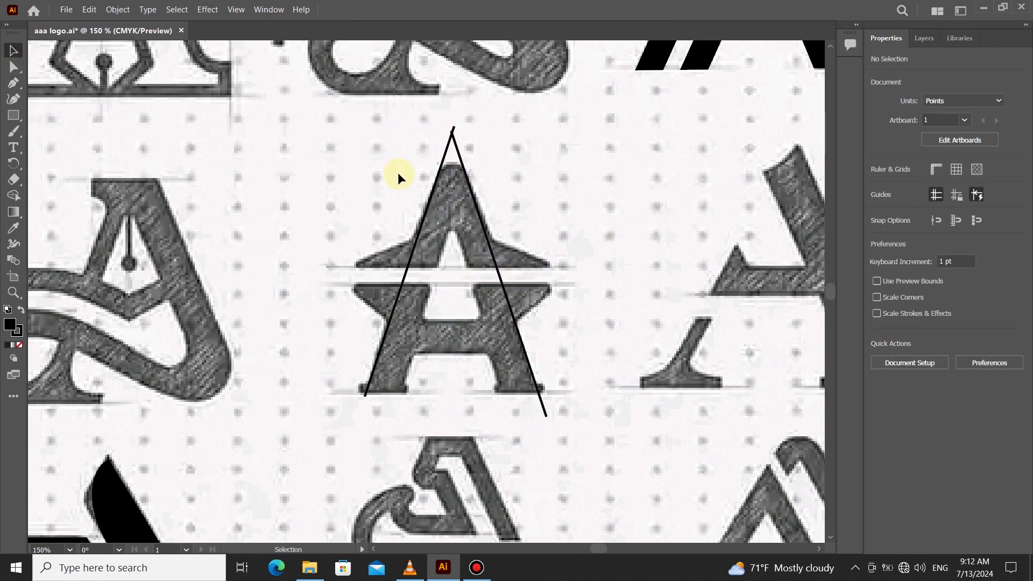
# Draw horizontal lines at the star-shaped A's apex and base, and copy the base line to the crossbar and split edges
pyautogui.click(410, 165)
pyautogui.click(522, 166)
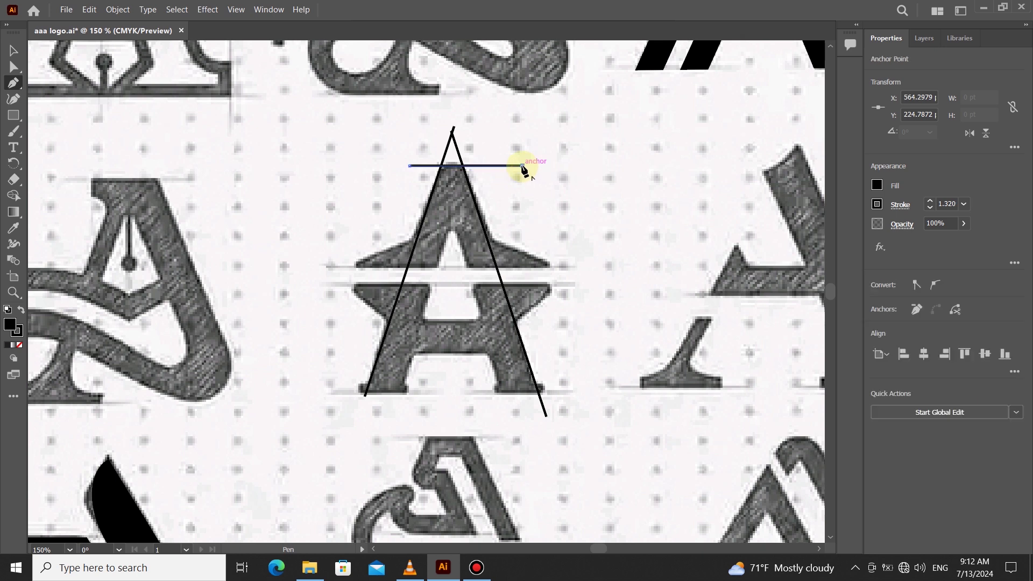
pyautogui.press('Escape')
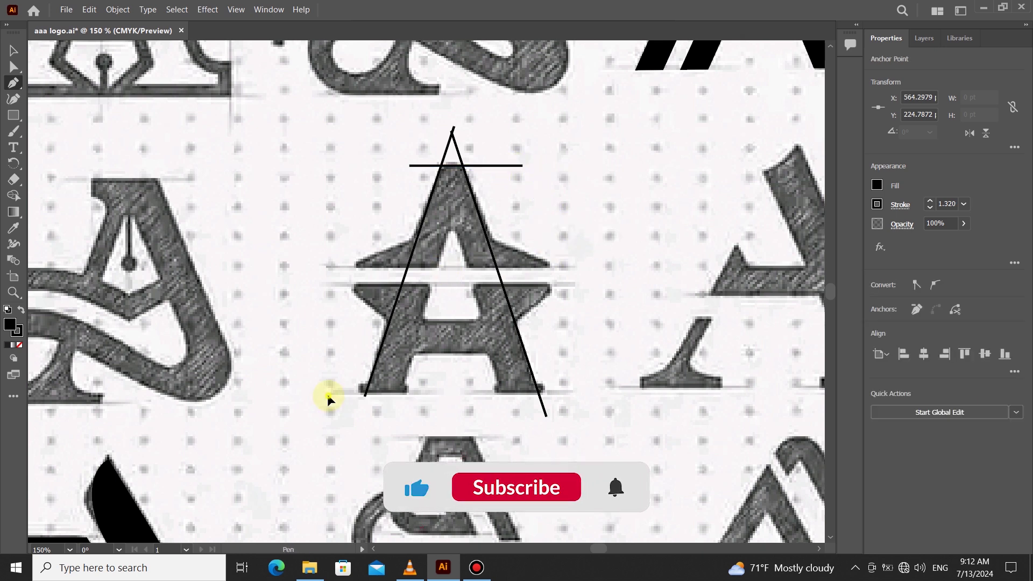
pyautogui.click(328, 396)
pyautogui.click(598, 397)
pyautogui.click(13, 50)
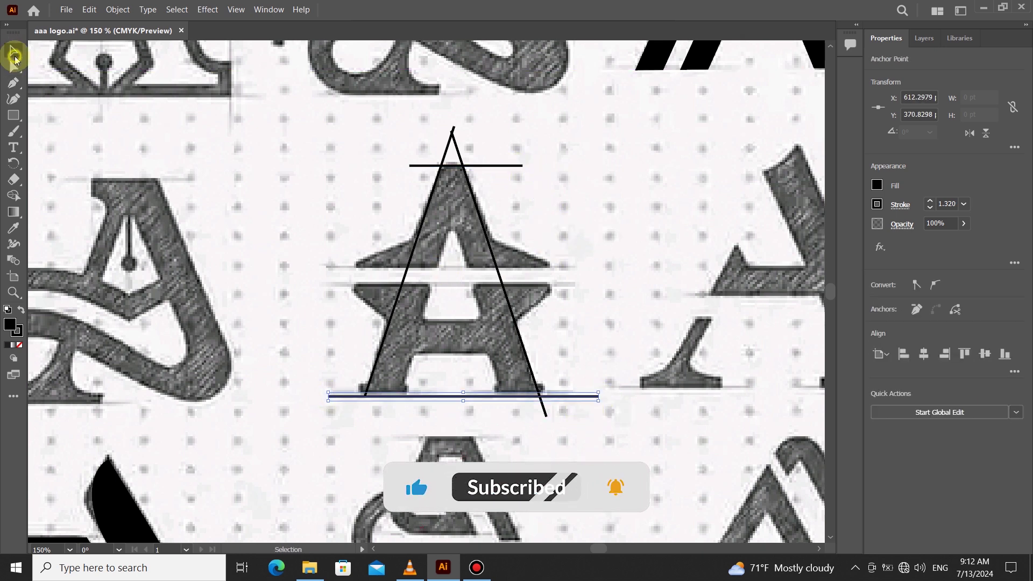
pyautogui.moveTo(485, 399); pyautogui.dragTo(491, 273)
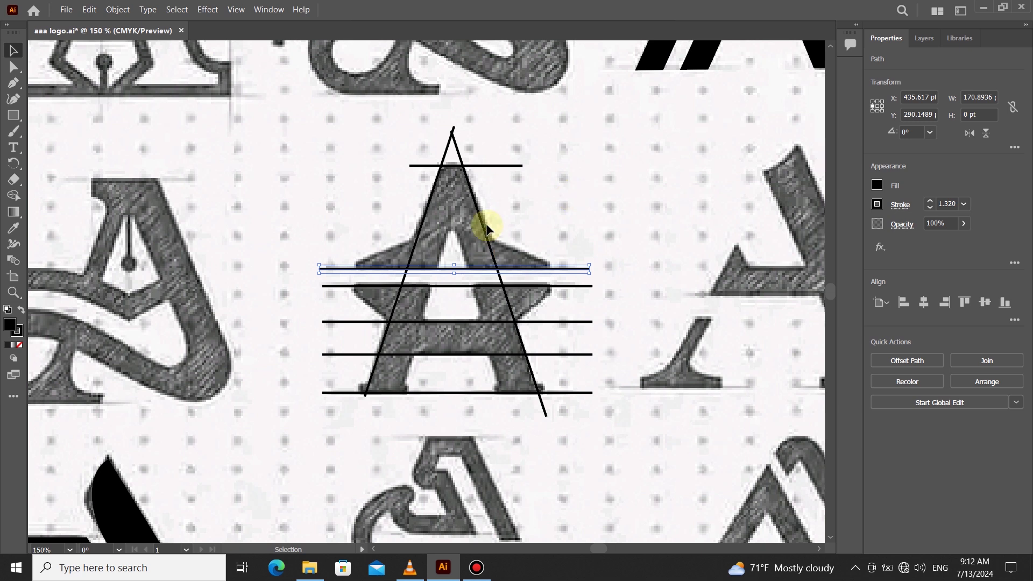
# Shift and slightly rotate the right diagonal line, and move the left one outward to match the legs' outer edges
pyautogui.click(512, 313)
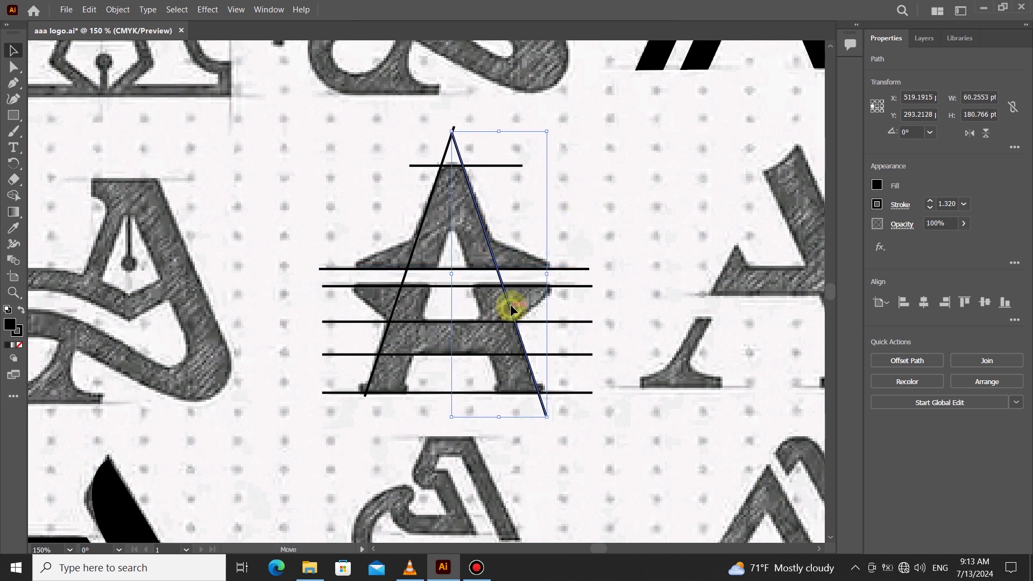
pyautogui.moveTo(510, 304); pyautogui.dragTo(512, 308)
pyautogui.moveTo(554, 424); pyautogui.dragTo(552, 427)
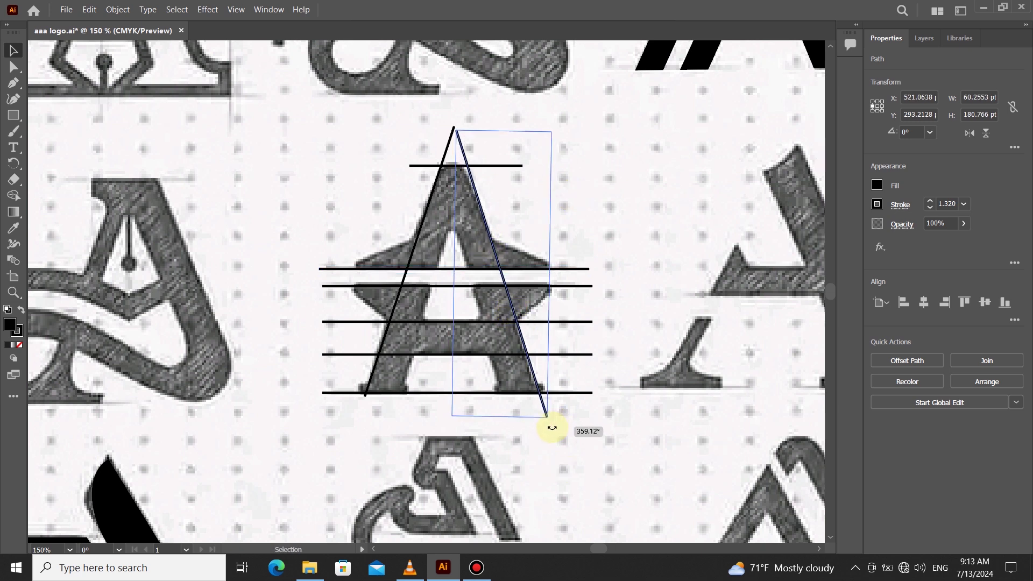
pyautogui.moveTo(406, 263); pyautogui.dragTo(401, 272)
pyautogui.click(612, 291)
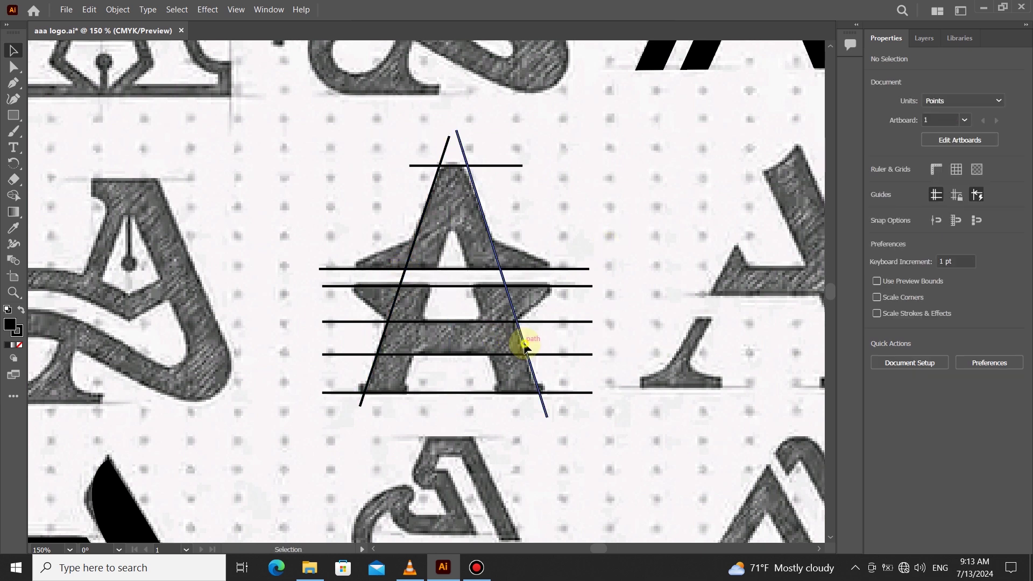
# Copy the right diagonal line to the right leg's inner edge, and place a rotated copy of the pair along the left leg
pyautogui.moveTo(525, 347); pyautogui.dragTo(496, 363)
pyautogui.click(552, 435)
pyautogui.moveTo(489, 413); pyautogui.dragTo(355, 383)
pyautogui.click(363, 437)
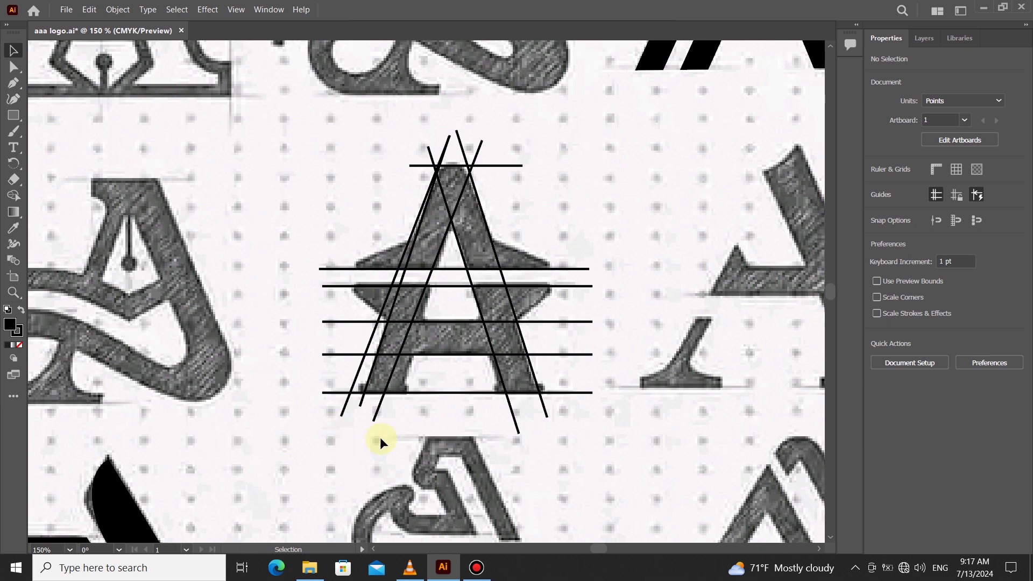
# Rotate the copied left line pair to follow the left leg's slope and nudge it to the right
pyautogui.moveTo(382, 430); pyautogui.dragTo(361, 438)
pyautogui.moveTo(370, 442)
pyautogui.mouseDown()
pyautogui.moveTo(352, 436)
pyautogui.moveTo(366, 446)
pyautogui.mouseUp()
pyautogui.press('Right')
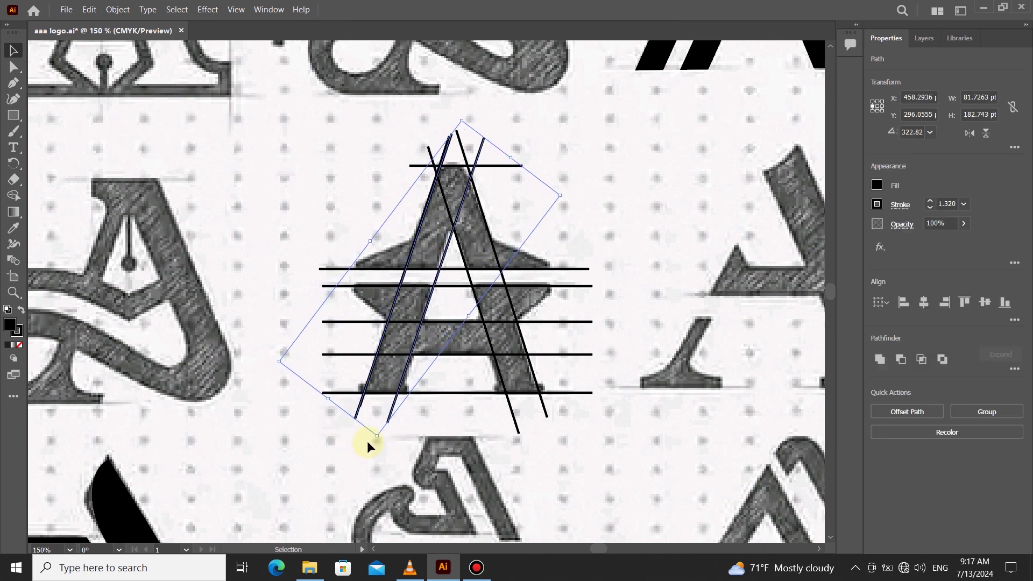
pyautogui.press('Left')
pyautogui.press('Right')
pyautogui.press('Right')
pyautogui.press('Right')
pyautogui.press('Right')
pyautogui.press('Right')
pyautogui.press('Right')
pyautogui.press('Right')
# Delete the original single diagonal line along the left leg
pyautogui.click(449, 138)
pyautogui.moveTo(451, 141); pyautogui.dragTo(457, 132)
pyautogui.click(337, 385)
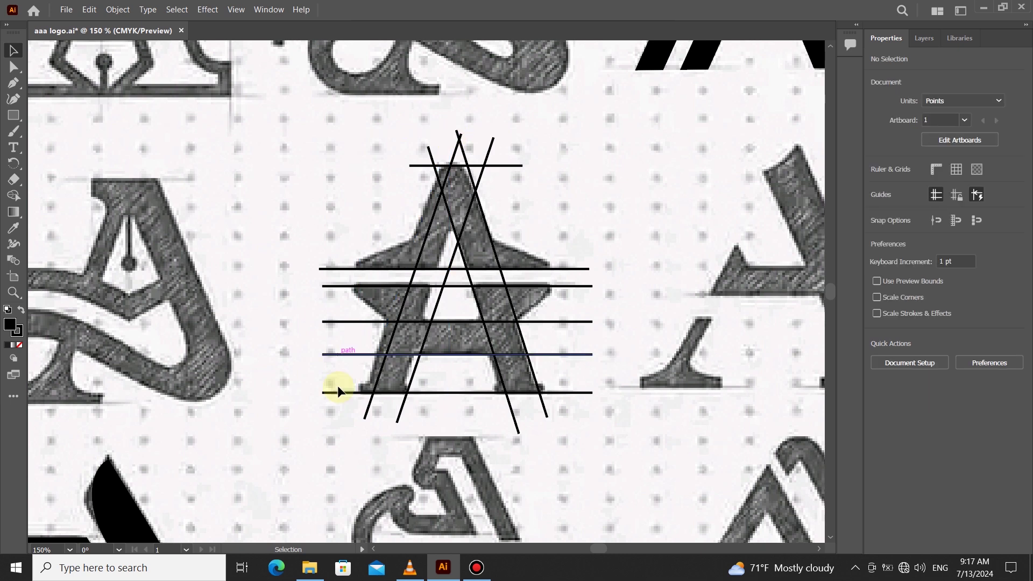
# Rotate the left line pair slightly steeper and nudge it left onto the left leg's inner and outer edges
pyautogui.moveTo(369, 412); pyautogui.dragTo(385, 443)
pyautogui.press('Left')
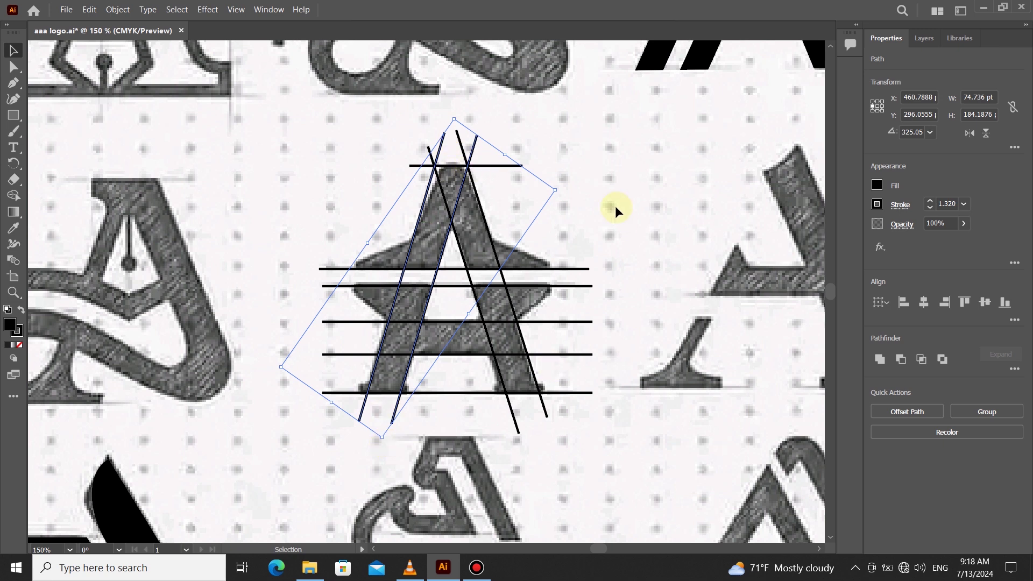
pyautogui.click(612, 269)
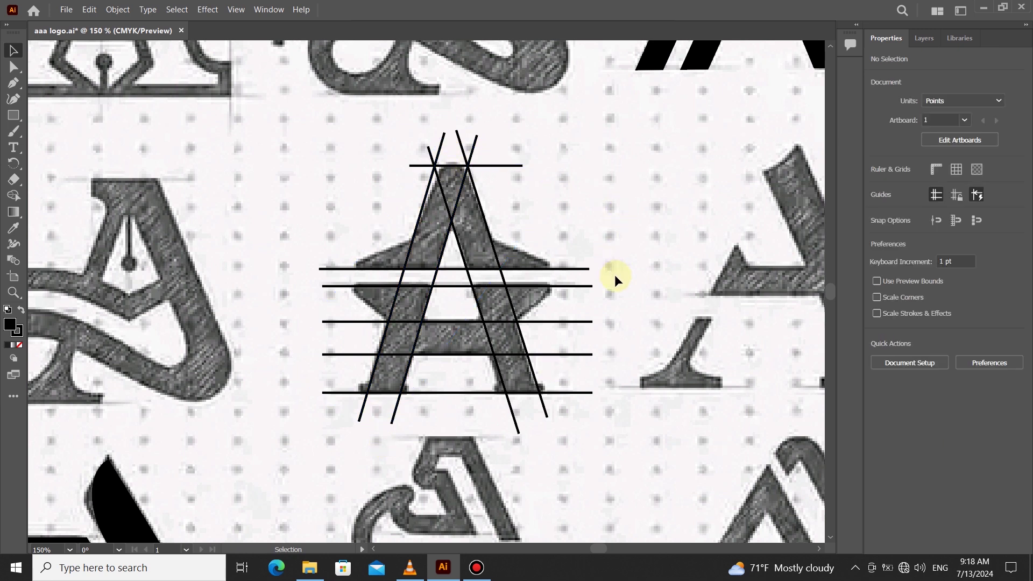
# Copy the right leg's outer diagonal line and rotate the copy to follow the upper edge of the right star arm
pyautogui.click(520, 337)
pyautogui.moveTo(520, 339); pyautogui.dragTo(549, 296)
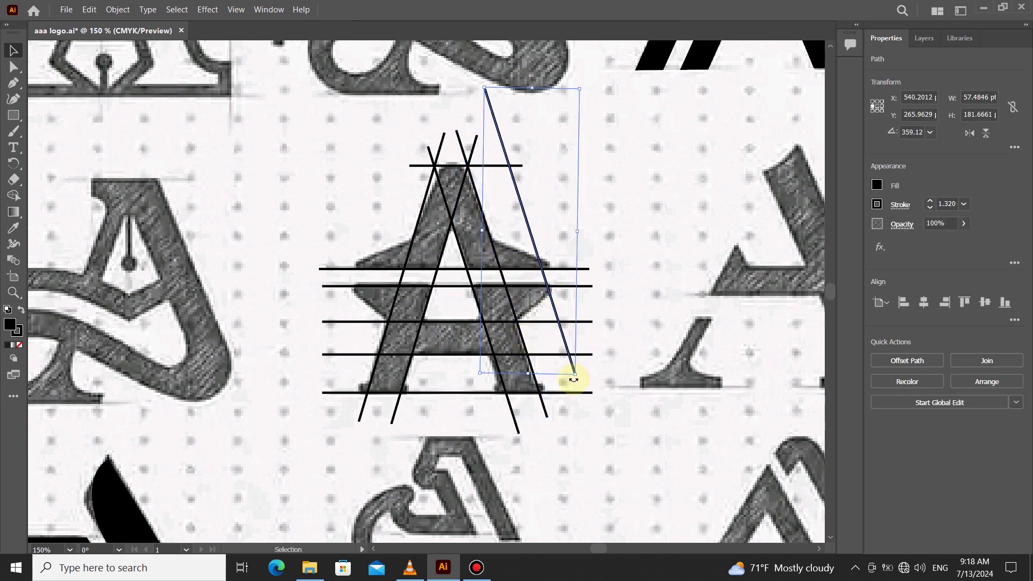
pyautogui.moveTo(574, 382); pyautogui.dragTo(645, 284)
# Copy the star-arm line toward the left leg, rotate it along the left arm's lower edge and nudge it left
pyautogui.moveTo(530, 231); pyautogui.dragTo(393, 319)
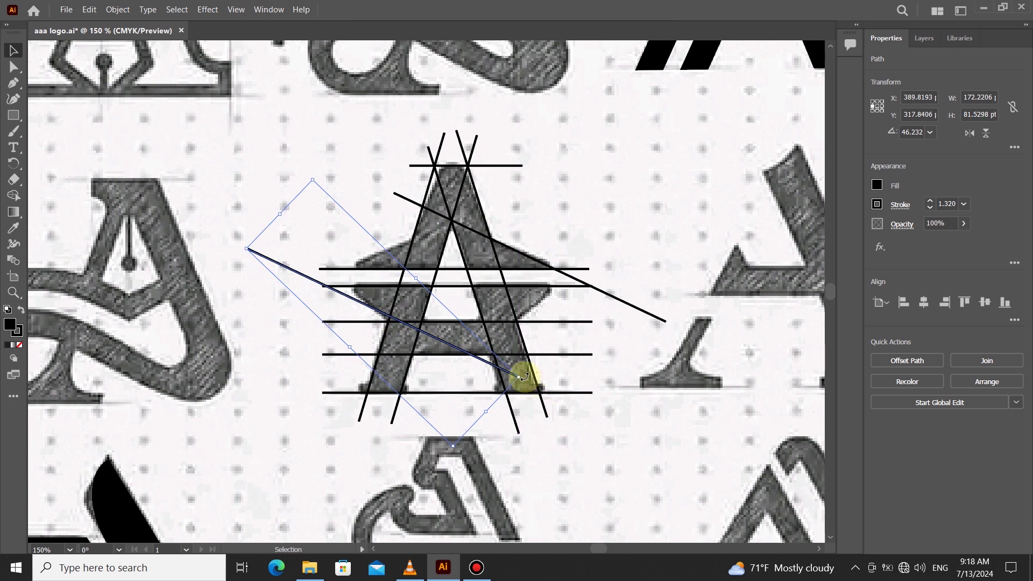
pyautogui.moveTo(525, 378); pyautogui.dragTo(502, 417)
pyautogui.press('Left')
pyautogui.press('Left')
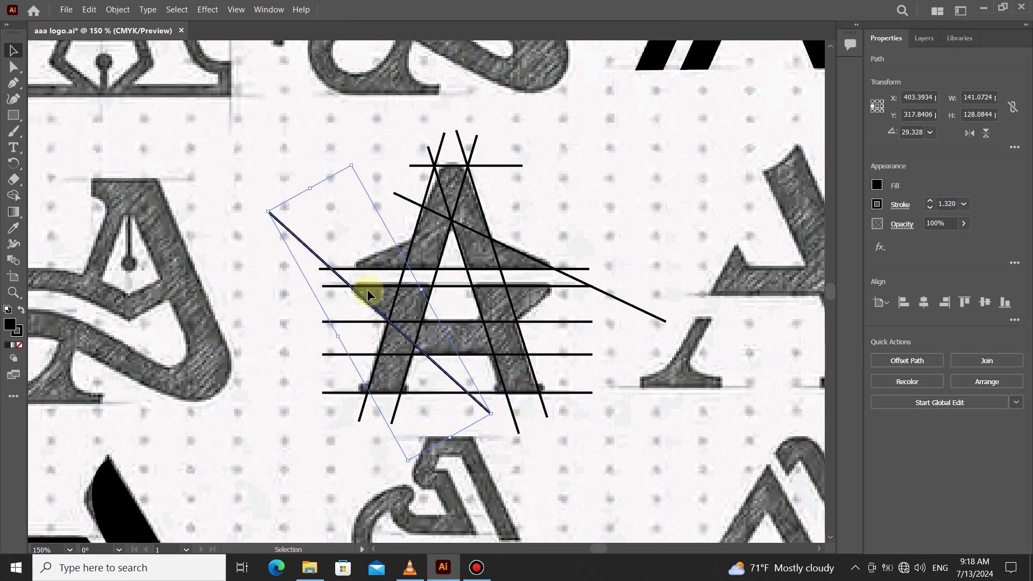
# Create a vertical-axis reflected copy of the left arm's lower line and place it along the right arm's lower edge
pyautogui.rightClick(446, 376)
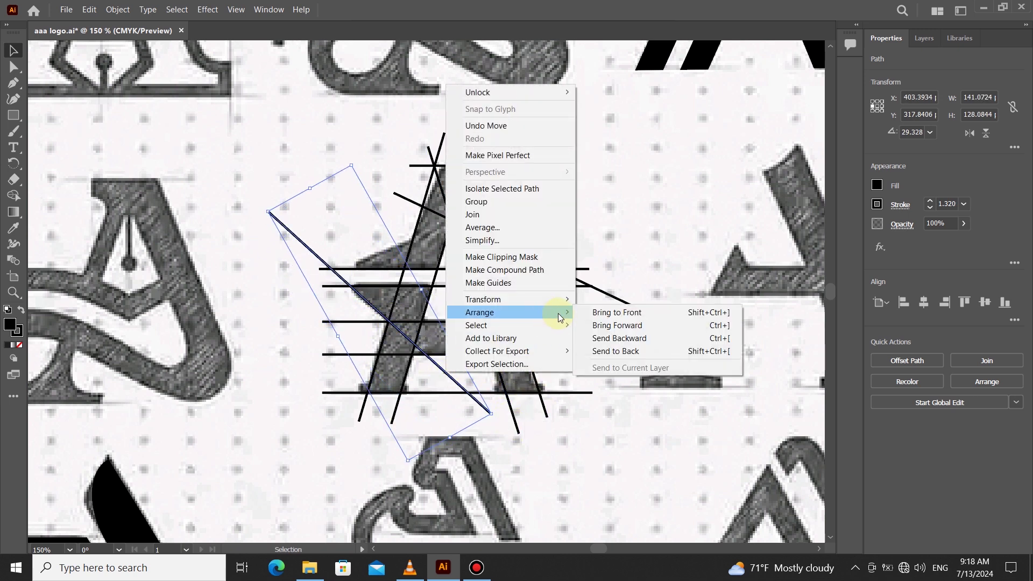
pyautogui.moveTo(557, 300)
pyautogui.click(618, 343)
pyautogui.click(468, 226)
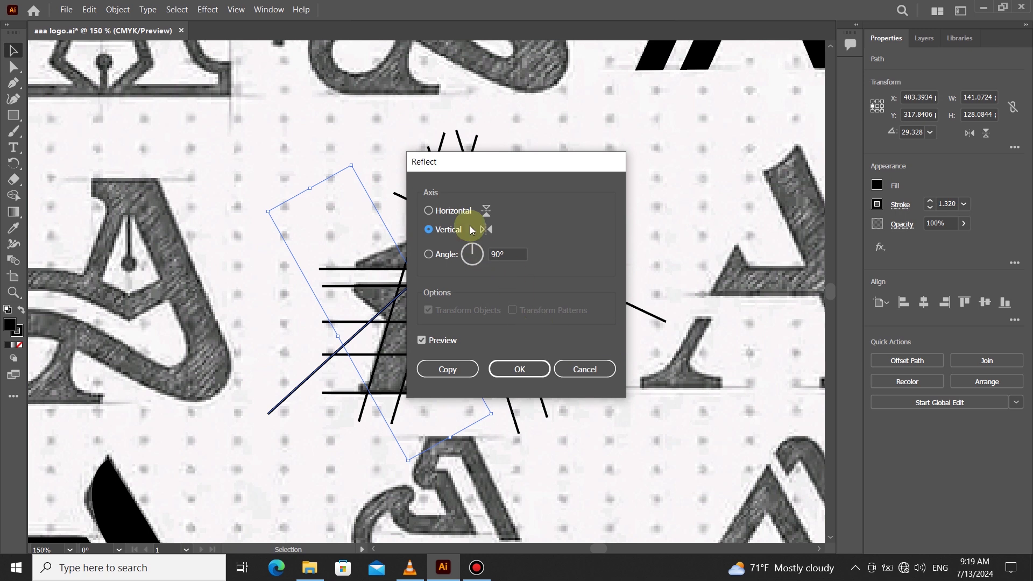
pyautogui.click(445, 368)
pyautogui.moveTo(376, 307); pyautogui.dragTo(533, 301)
# Reflect a copy of the right arm's upper line across the vertical axis and place it along the left arm's upper edge
pyautogui.click(617, 302)
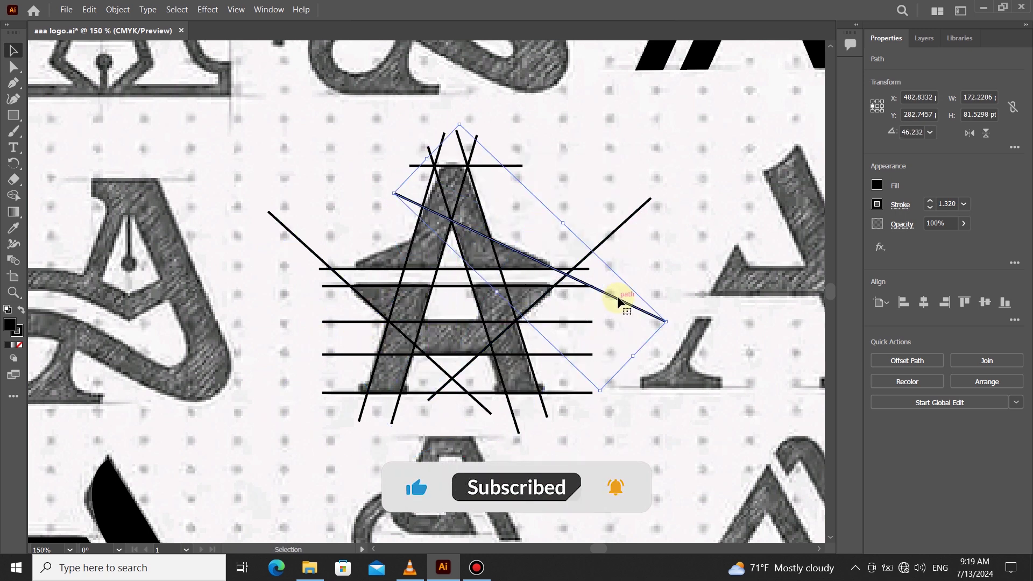
pyautogui.rightClick(617, 303)
pyautogui.moveTo(731, 226)
pyautogui.click(774, 266)
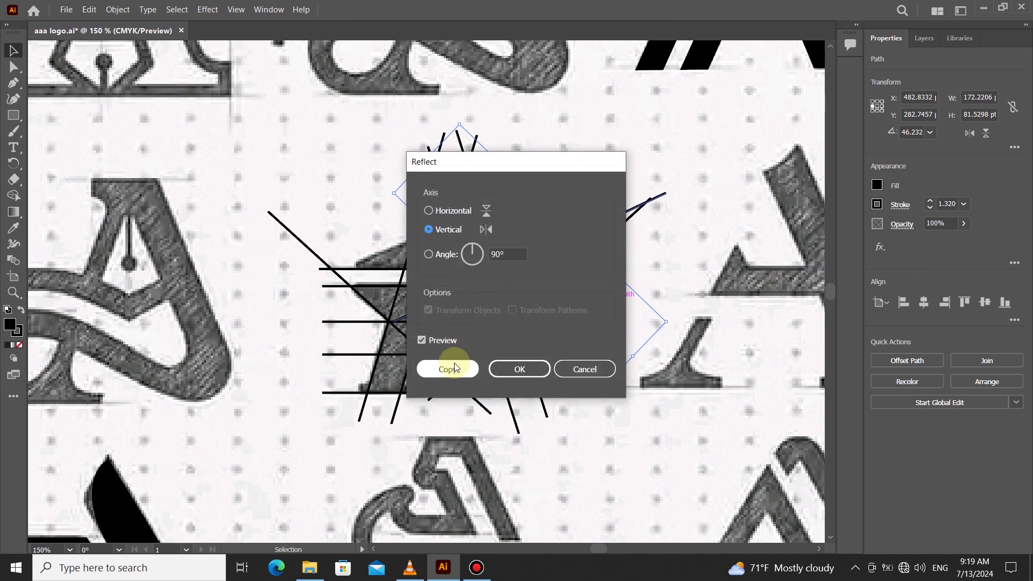
pyautogui.click(447, 368)
pyautogui.moveTo(604, 224); pyautogui.dragTo(433, 225)
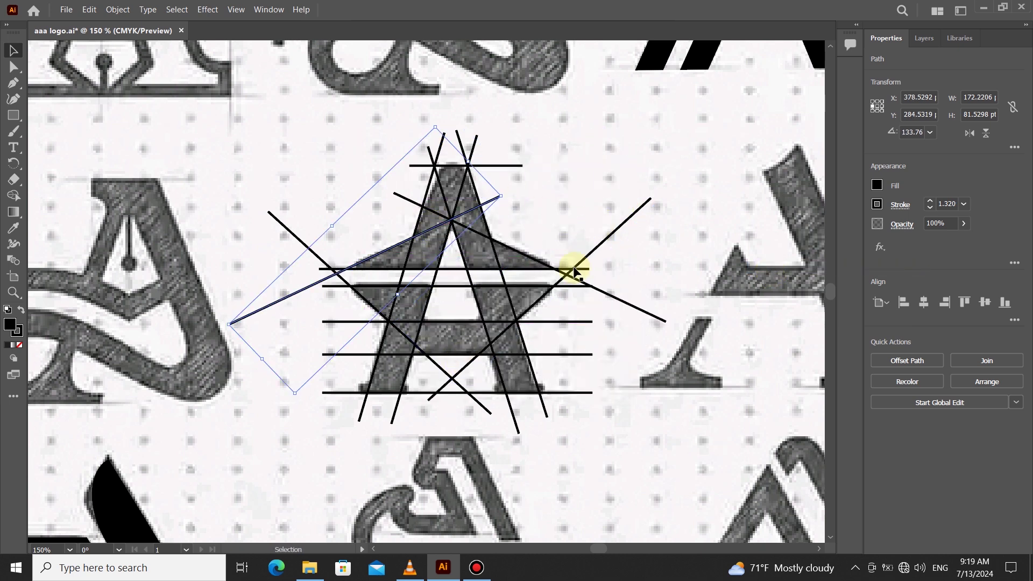
pyautogui.click(582, 169)
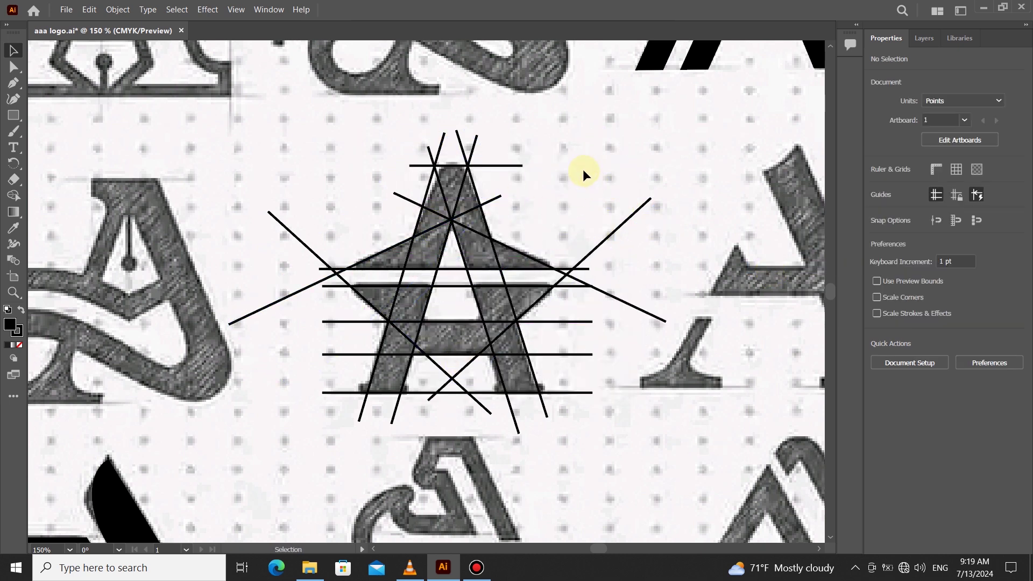
# Copy the baseline slightly upward to mark the top edge of the feet
pyautogui.click(571, 394)
pyautogui.moveTo(572, 393); pyautogui.dragTo(565, 386)
pyautogui.click(553, 424)
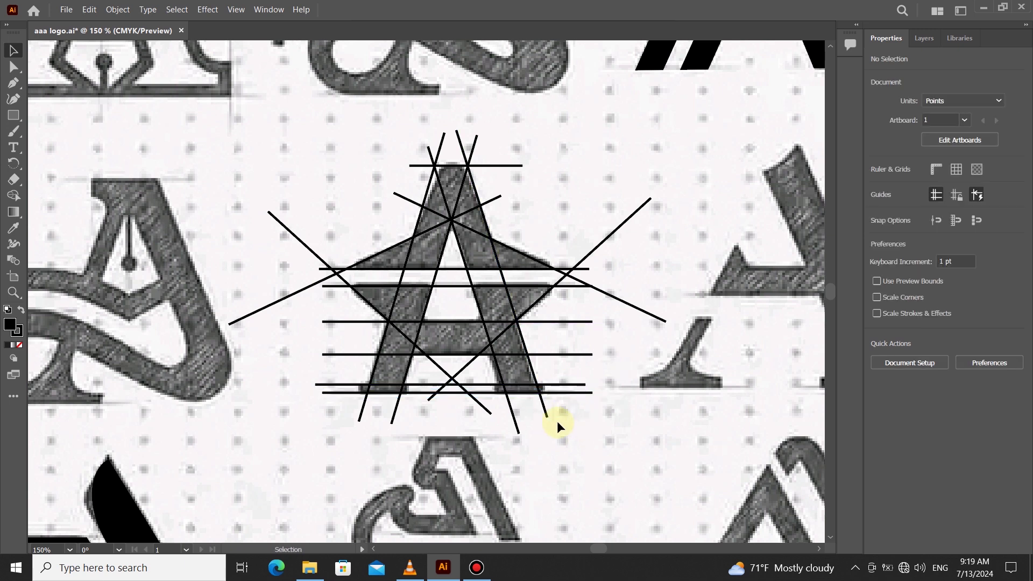
# Make a vertical line about 49 pt tall with a 1 pt stroke at the left foot's inner edge, and copy it to the other foot edges
pyautogui.click(391, 420)
pyautogui.moveTo(391, 421); pyautogui.dragTo(401, 423)
pyautogui.moveTo(364, 397); pyautogui.dragTo(490, 253)
pyautogui.moveTo(494, 186); pyautogui.dragTo(390, 397)
pyautogui.moveTo(414, 465); pyautogui.dragTo(400, 467)
pyautogui.moveTo(404, 425)
pyautogui.mouseDown()
pyautogui.moveTo(402, 489)
pyautogui.moveTo(406, 421)
pyautogui.mouseUp()
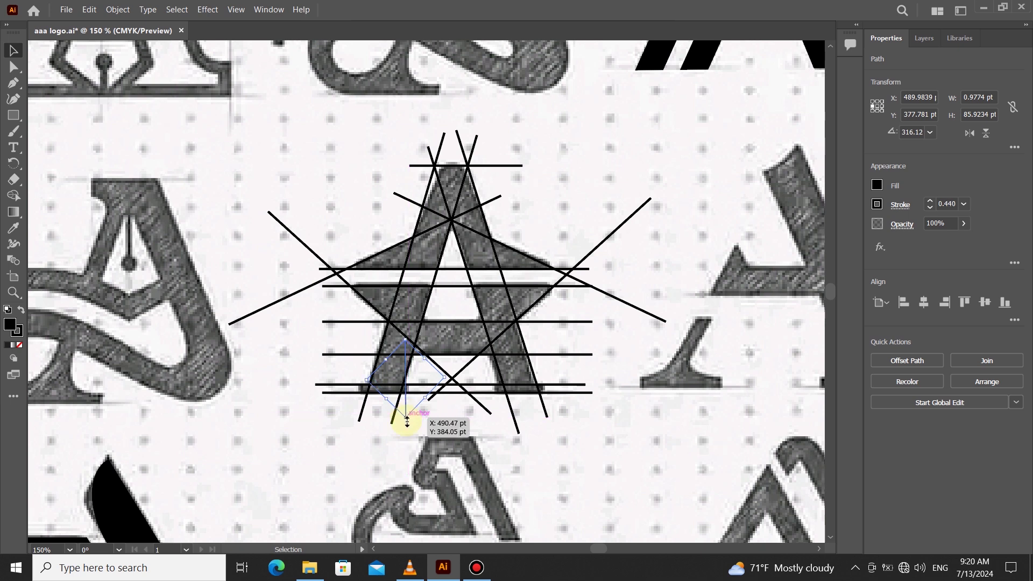
pyautogui.click(930, 200)
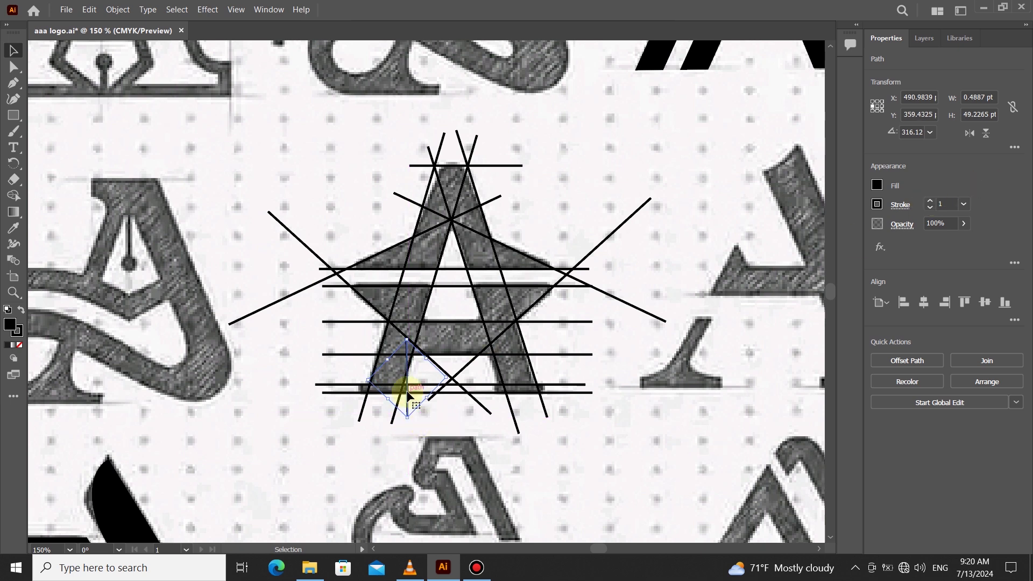
pyautogui.moveTo(409, 410); pyautogui.dragTo(602, 417)
pyautogui.keyDown('shift'); pyautogui.click(407, 419); pyautogui.keyUp('shift')
# Select all the construction lines and merge the upper star part and the lower legs with crossbar into black shapes using Shape Builder
pyautogui.click(305, 131)
pyautogui.click(13, 196)
pyautogui.click(876, 184)
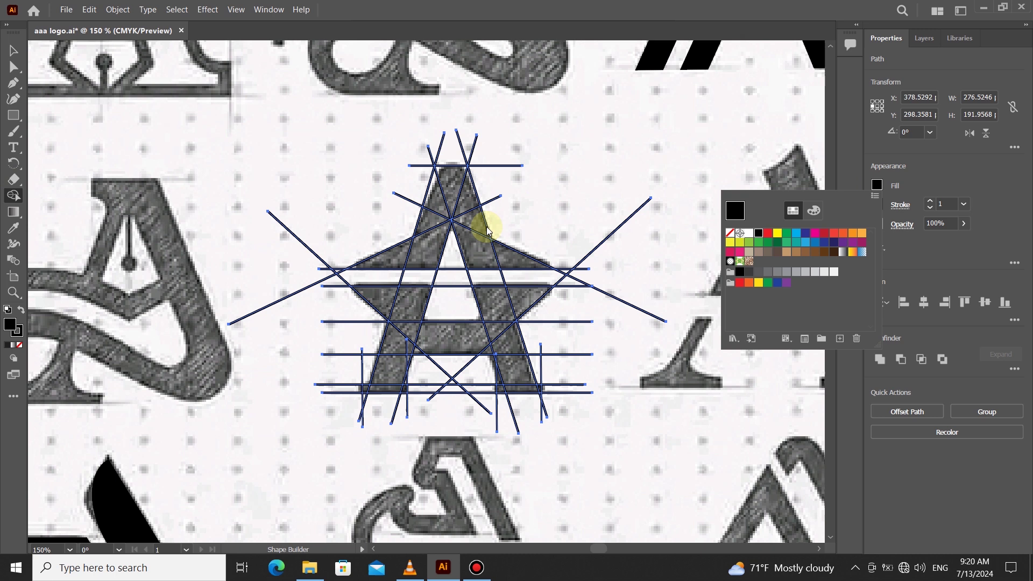
pyautogui.click(411, 257)
pyautogui.moveTo(467, 212); pyautogui.dragTo(500, 254)
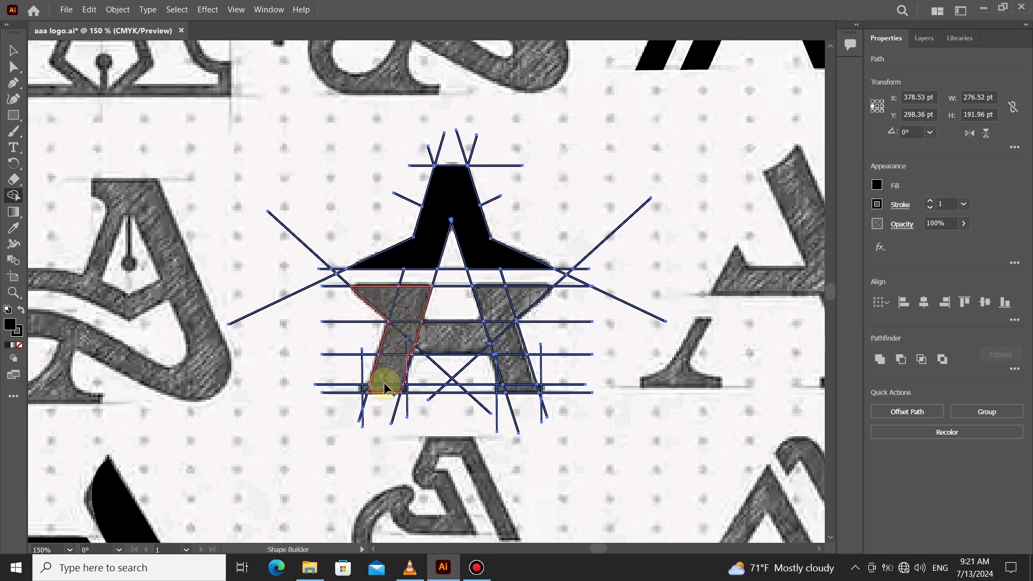
pyautogui.moveTo(384, 386)
pyautogui.mouseDown()
pyautogui.moveTo(403, 339)
pyautogui.moveTo(424, 348)
pyautogui.moveTo(501, 339)
pyautogui.moveTo(514, 303)
pyautogui.moveTo(520, 389)
pyautogui.mouseUp()
pyautogui.moveTo(500, 349); pyautogui.dragTo(486, 350)
# Merge the small foot regions beside the legs into the lower black shape with Shape Builder
pyautogui.scroll(-1, 476, 363)
pyautogui.scroll(3, 501, 363)
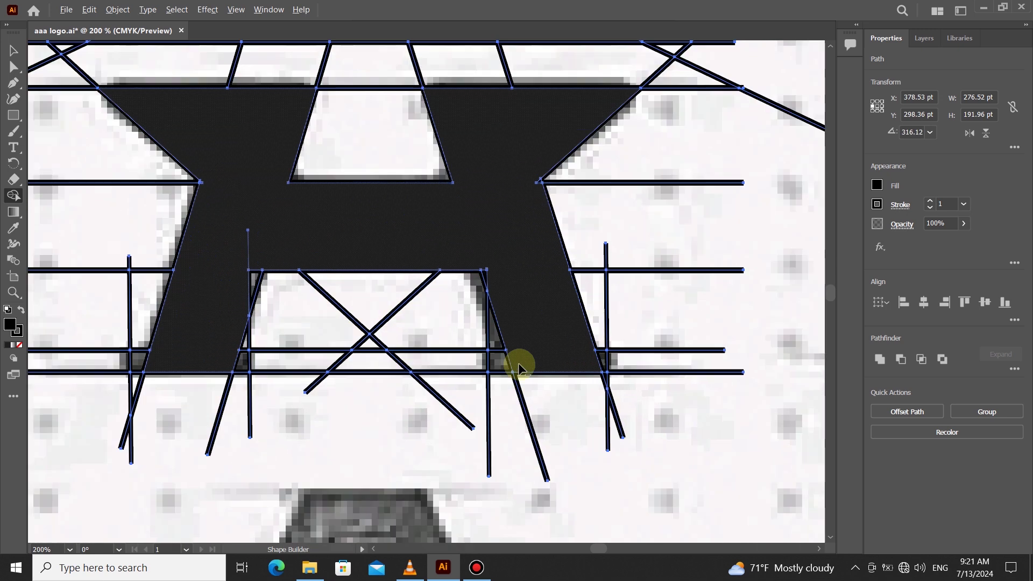
pyautogui.scroll(1, 519, 368)
pyautogui.hscroll(-5, 224, 372)
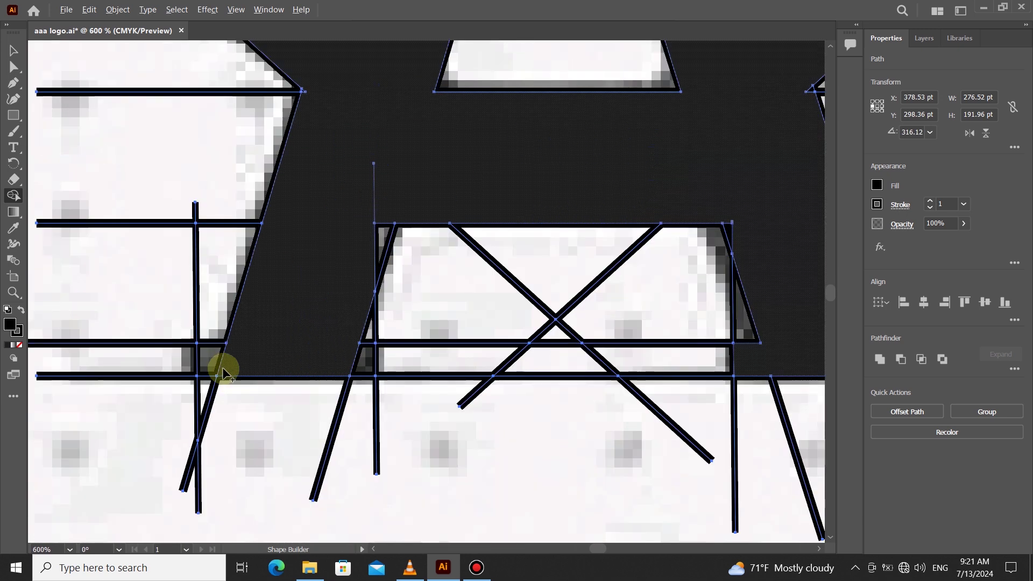
pyautogui.moveTo(223, 369); pyautogui.dragTo(207, 363)
pyautogui.moveTo(341, 369); pyautogui.dragTo(361, 357)
pyautogui.moveTo(347, 252); pyautogui.dragTo(377, 236)
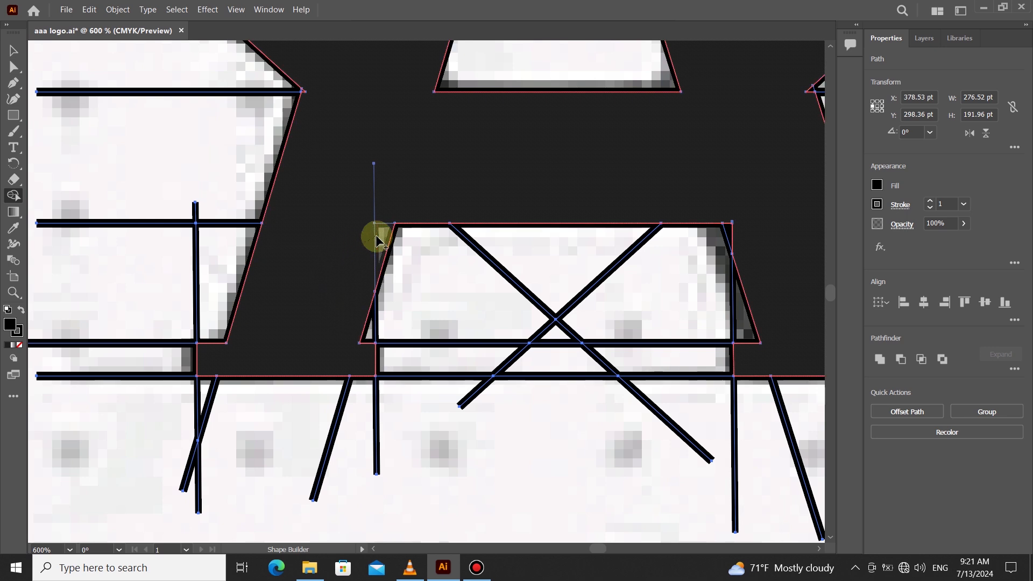
# Check the merged upper and lower shapes up close for missing regions along the star arms, legs and feet
pyautogui.scroll(-2, 451, 218)
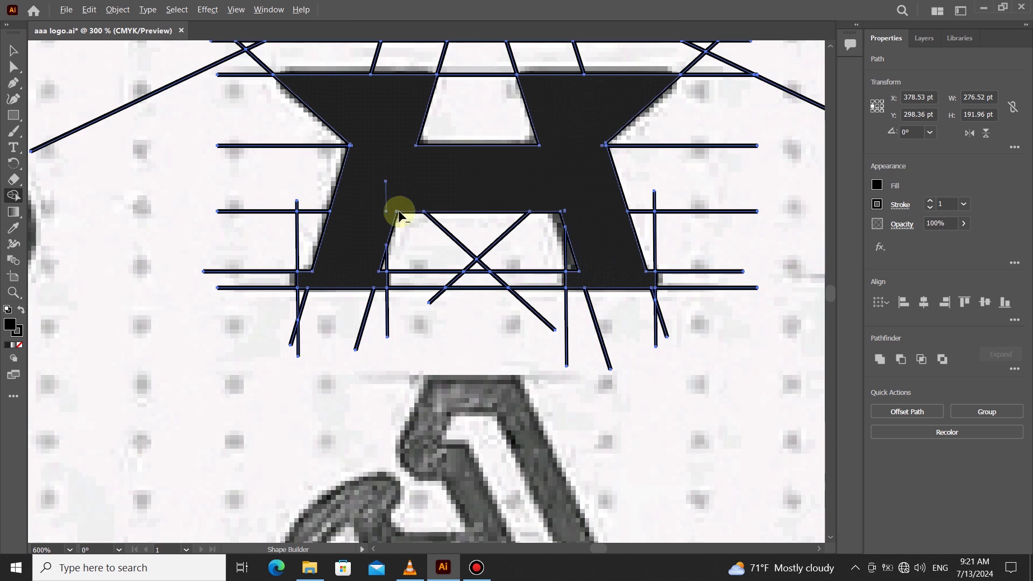
pyautogui.scroll(3, 476, 319)
pyautogui.scroll(-1, 473, 295)
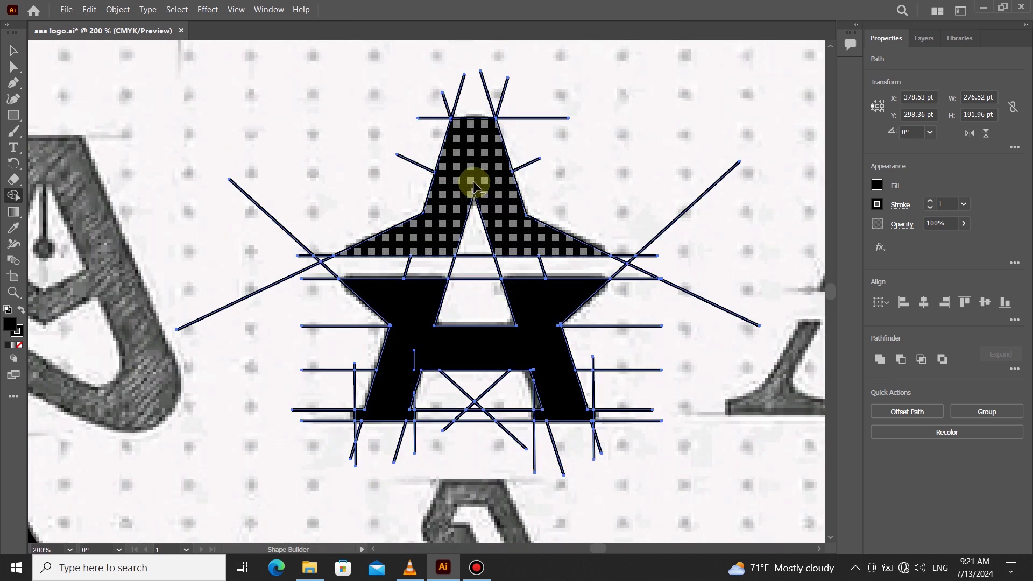
pyautogui.scroll(4, 473, 181)
pyautogui.scroll(-3, 415, 228)
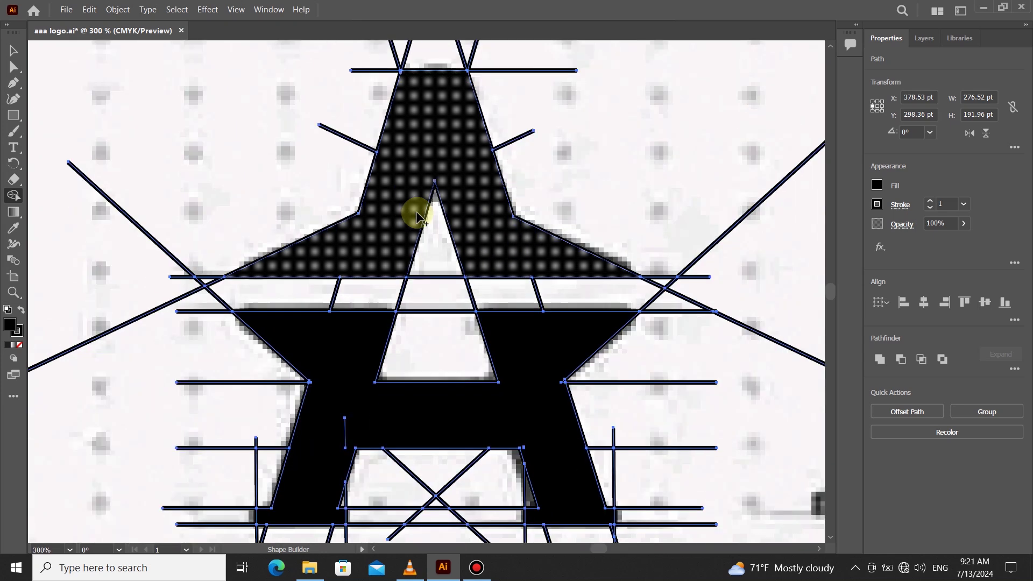
pyautogui.scroll(-2, 417, 215)
pyautogui.scroll(4, 405, 311)
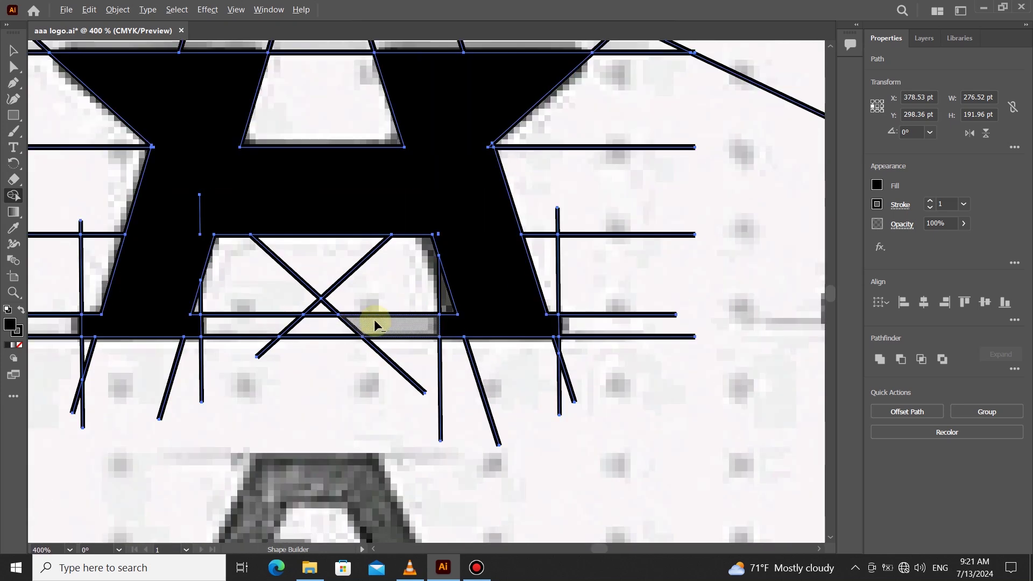
pyautogui.scroll(-4, 471, 264)
# Remove the leftover construction lines around the star A, and nudge the two black shapes horizontally over the sketch
pyautogui.press('v')
pyautogui.click(532, 254)
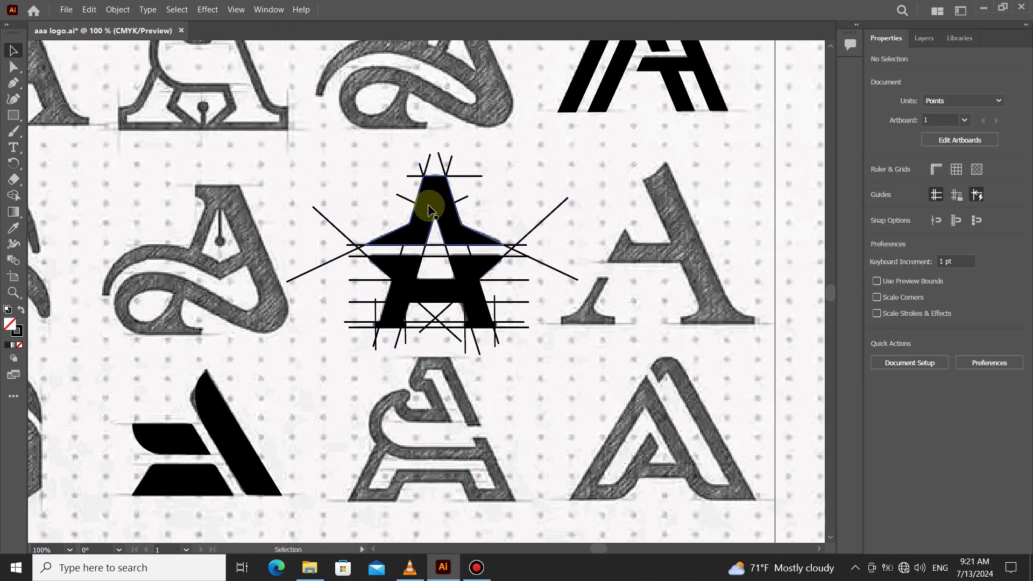
pyautogui.click(430, 210)
pyautogui.moveTo(461, 288); pyautogui.dragTo(404, 276)
pyautogui.click(554, 356)
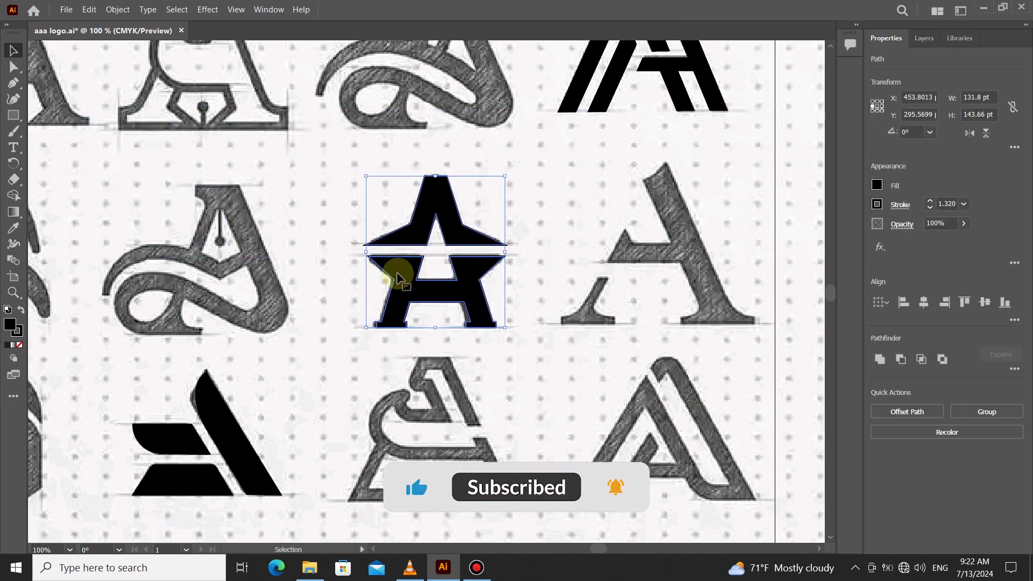
pyautogui.press('Right')
pyautogui.click(527, 240)
# Round the two outer arm tips of the upper star shape to a radius of about 0.69 pt
pyautogui.click(474, 235)
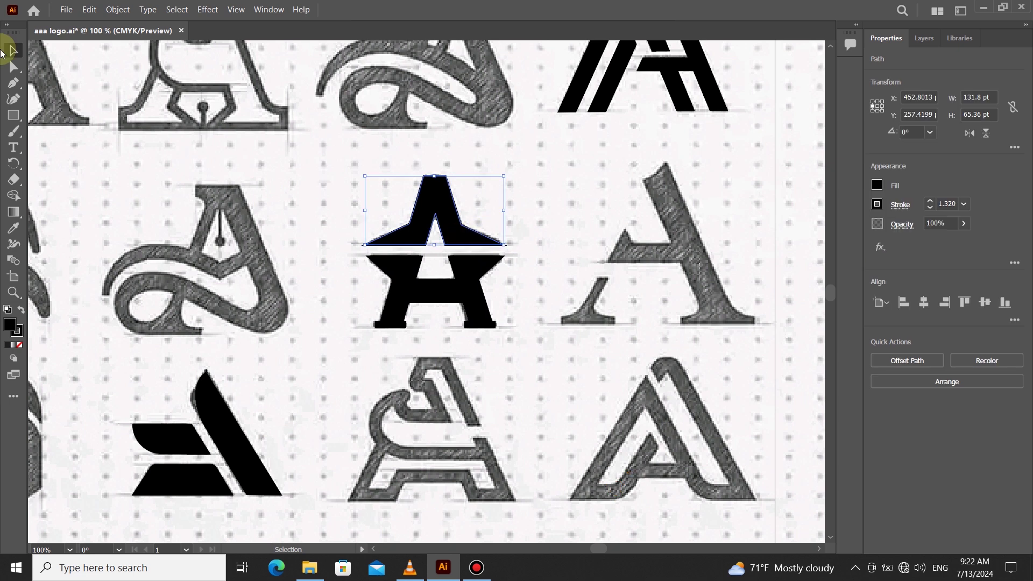
pyautogui.click(14, 67)
pyautogui.keyDown('alt'); pyautogui.scroll(3, 437, 207); pyautogui.keyUp('alt')
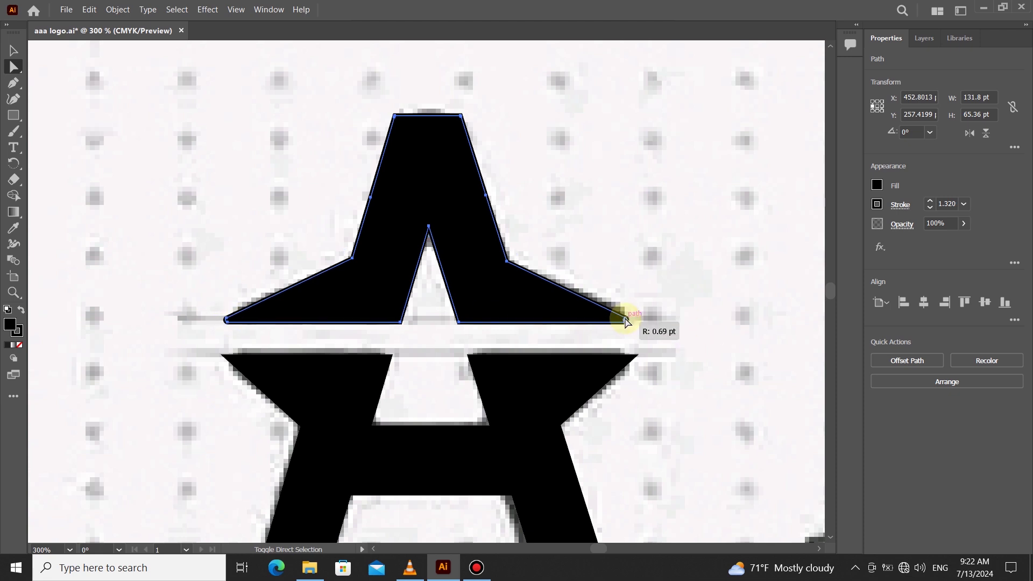
pyautogui.moveTo(624, 319); pyautogui.dragTo(623, 319)
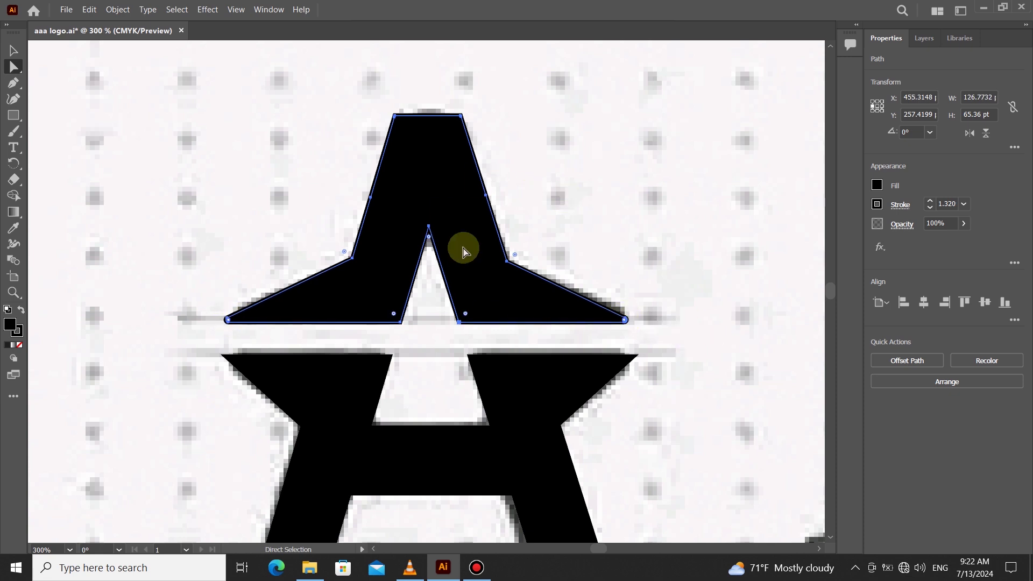
# Slightly round the corners of the lower shape's arms and feet
pyautogui.scroll(-2, 462, 248)
pyautogui.click(574, 250)
pyautogui.click(459, 220)
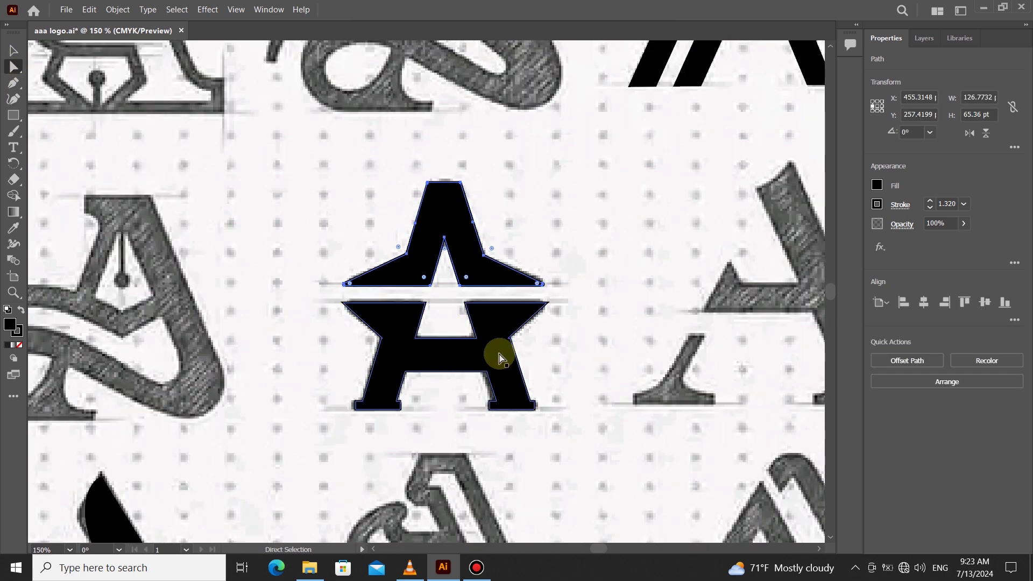
pyautogui.click(499, 358)
pyautogui.scroll(3, 449, 351)
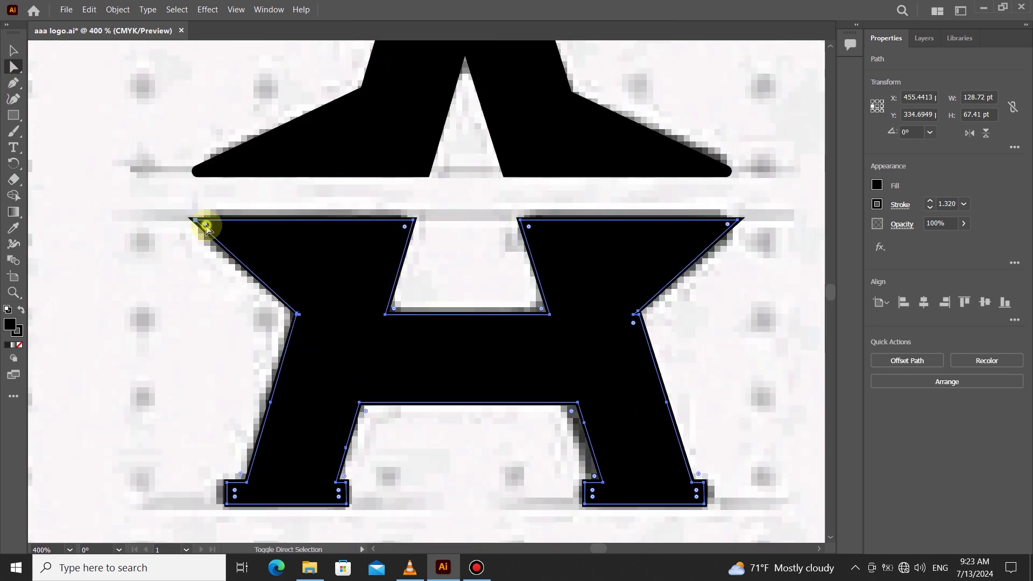
pyautogui.scroll(-2, 396, 334)
pyautogui.click(609, 295)
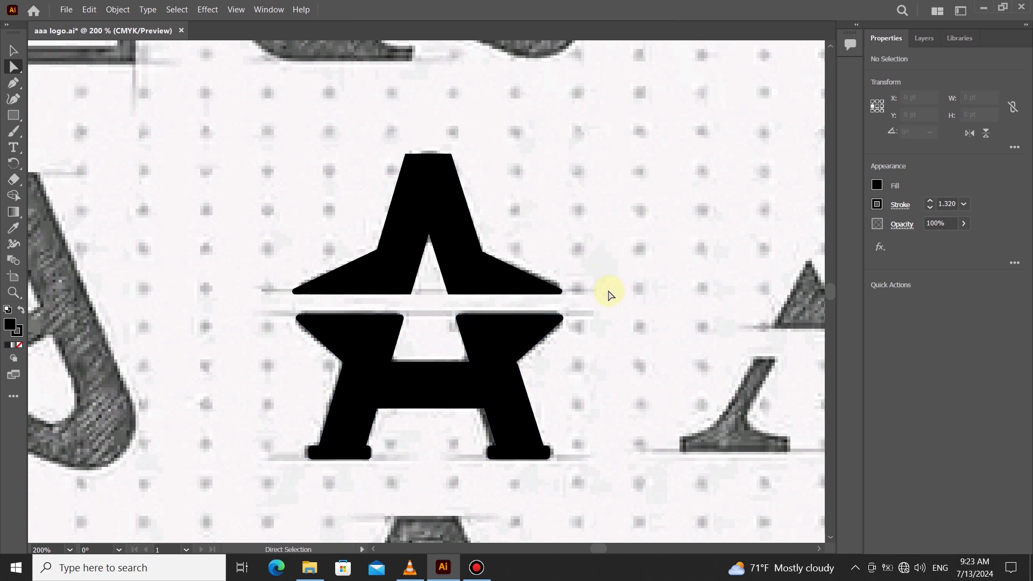
# Round the peak of the triangular notch in the upper star shape and deselect it
pyautogui.scroll(-3, 614, 293)
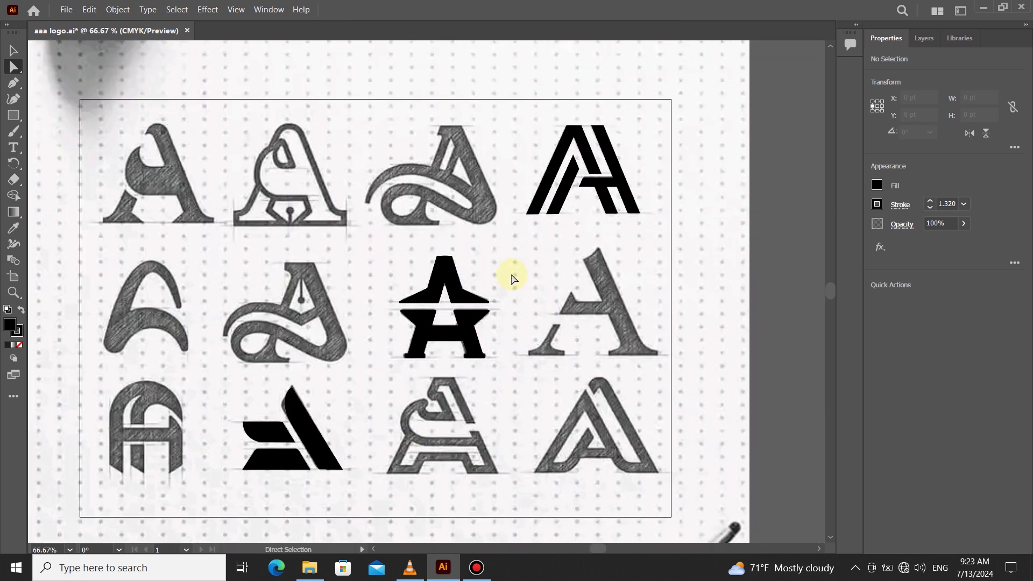
pyautogui.click(445, 281)
pyautogui.scroll(3, 449, 291)
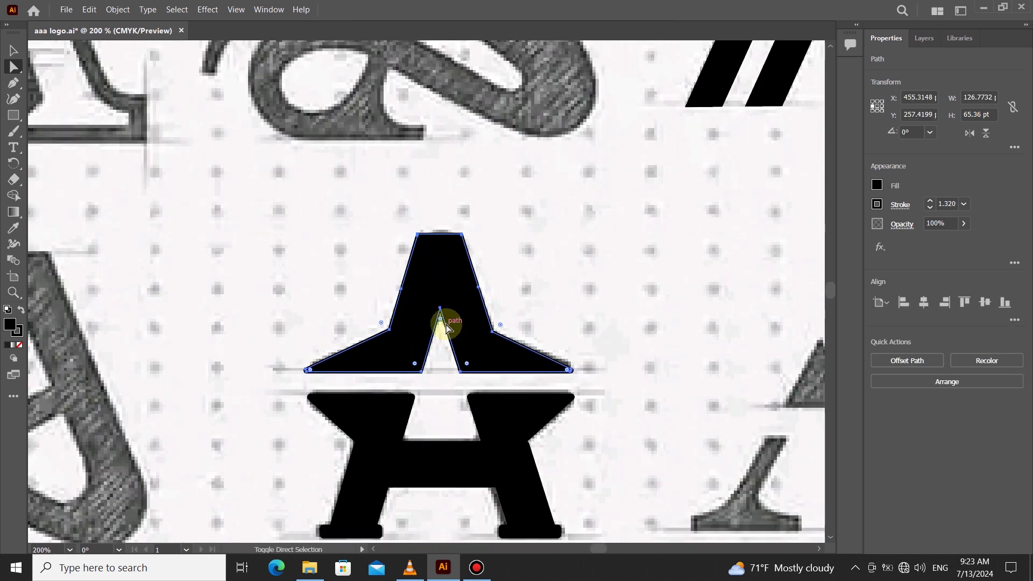
pyautogui.moveTo(442, 322); pyautogui.dragTo(443, 321)
pyautogui.scroll(2, 438, 261)
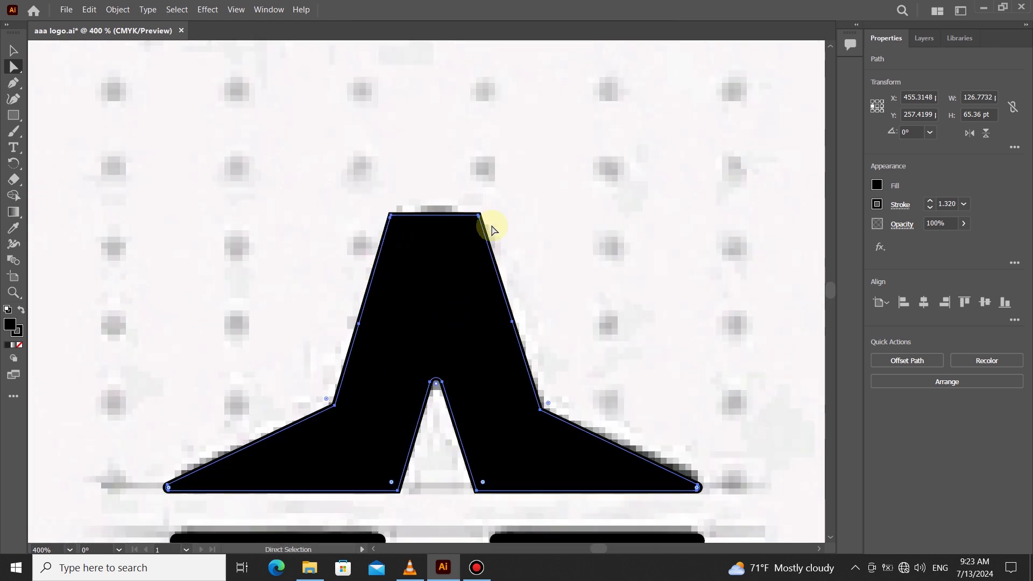
pyautogui.scroll(-3, 433, 228)
pyautogui.click(13, 50)
pyautogui.click(606, 251)
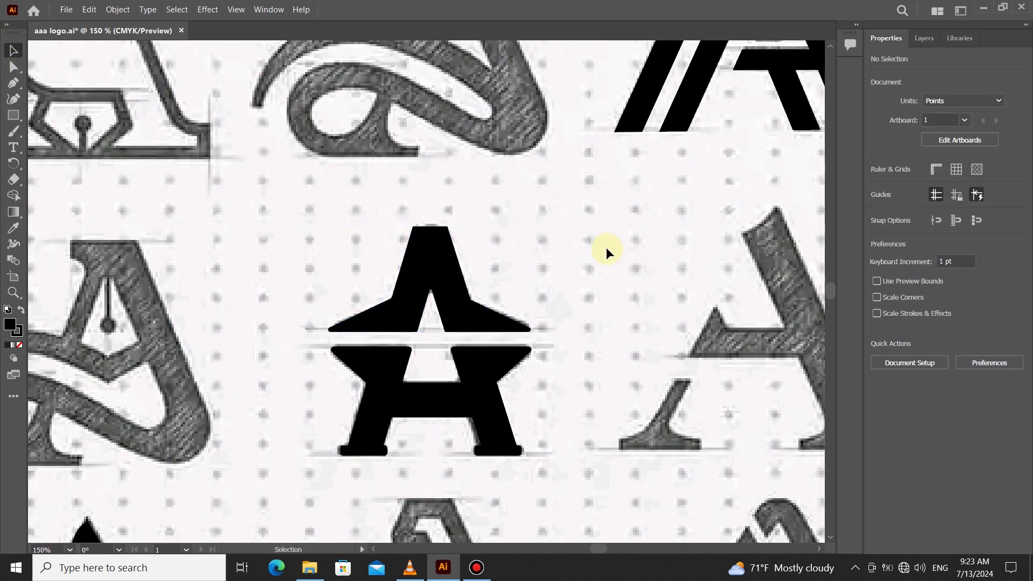
# Draw a straight baseline about 191 pt long along the feet of the first A in the top row
pyautogui.scroll(-3, 499, 311)
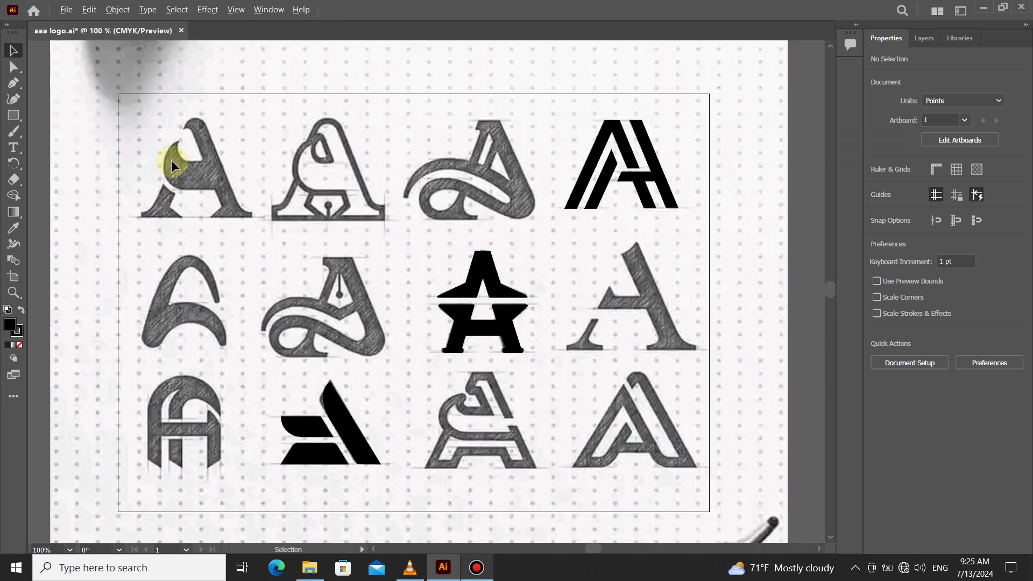
pyautogui.click(130, 218)
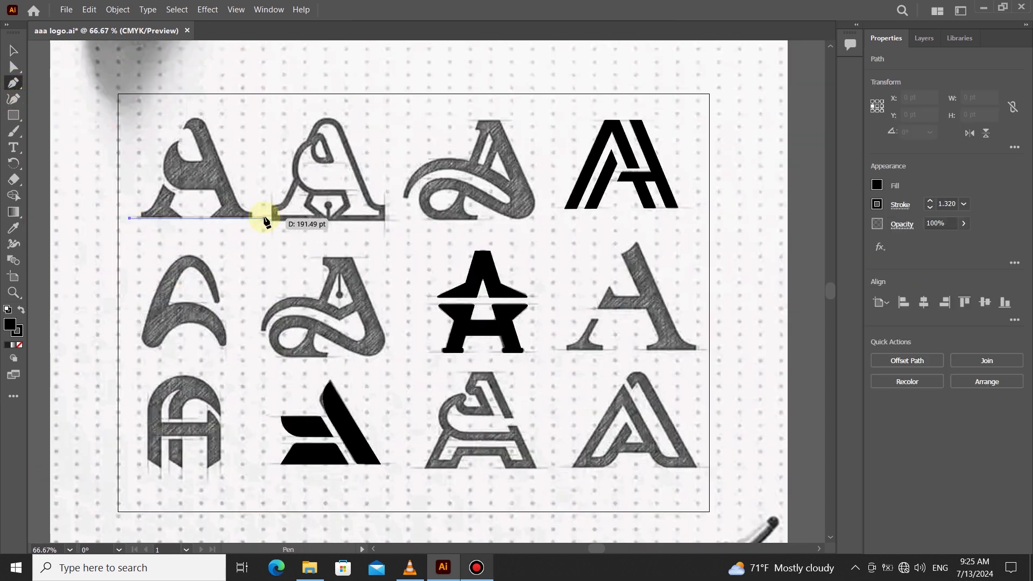
pyautogui.click(265, 218)
pyautogui.press('v')
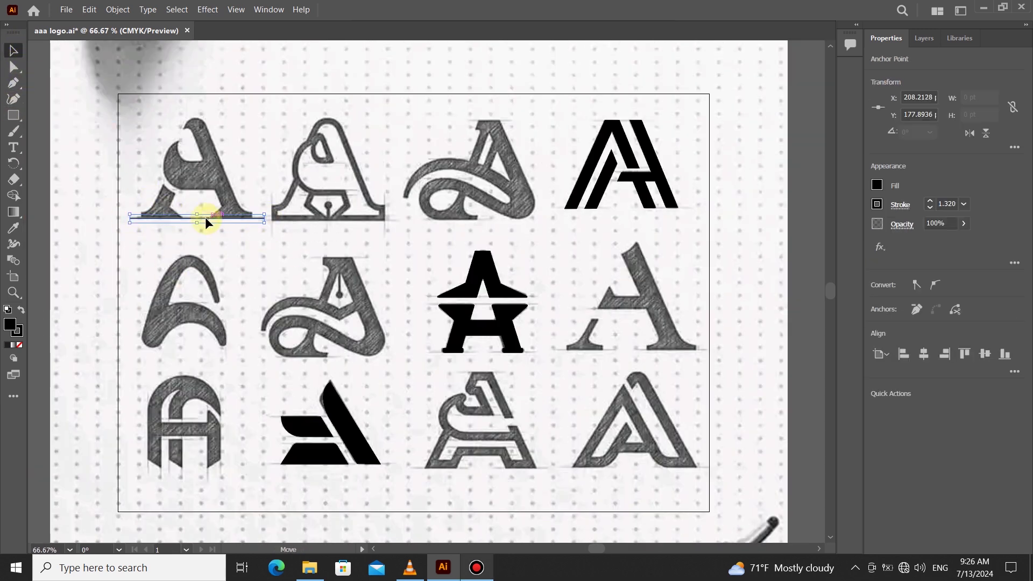
pyautogui.moveTo(205, 218); pyautogui.dragTo(201, 217)
pyautogui.click(254, 145)
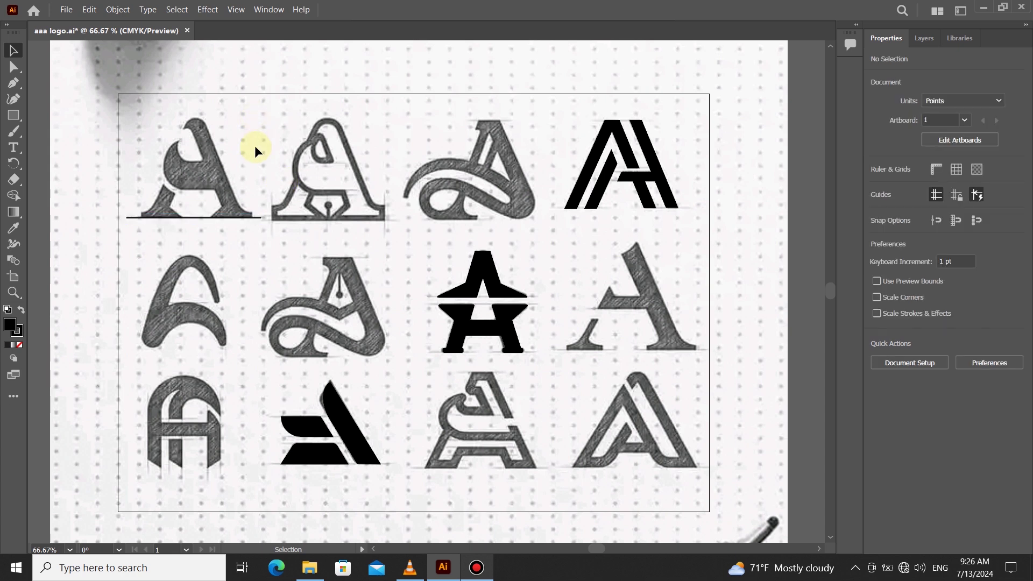
# Draw a diagonal guide along the left leg's outer edge, about 79 pt wide and 185 pt tall, extending beyond the baseline and peak
pyautogui.press('p')
pyautogui.click(138, 225)
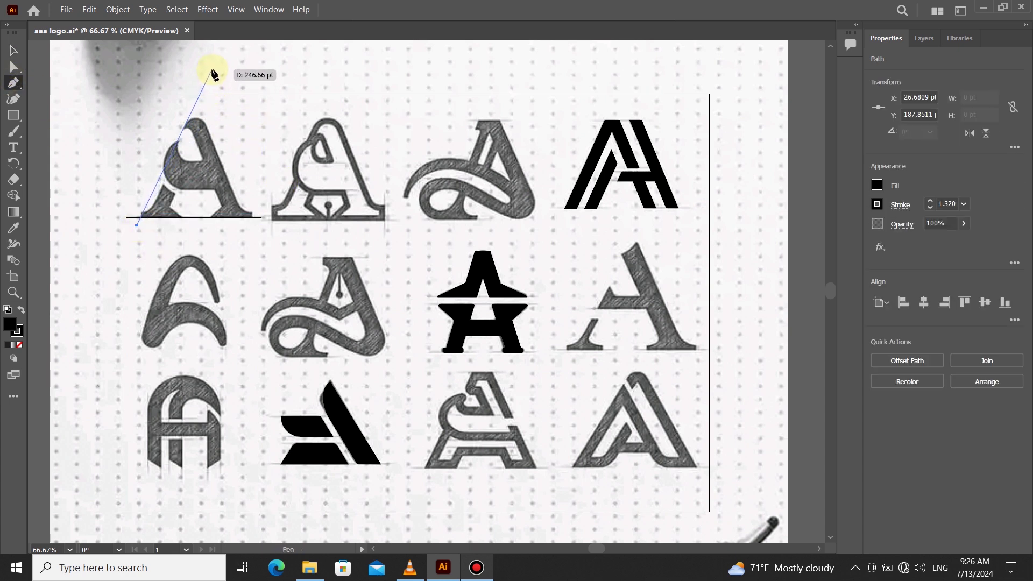
pyautogui.click(200, 101)
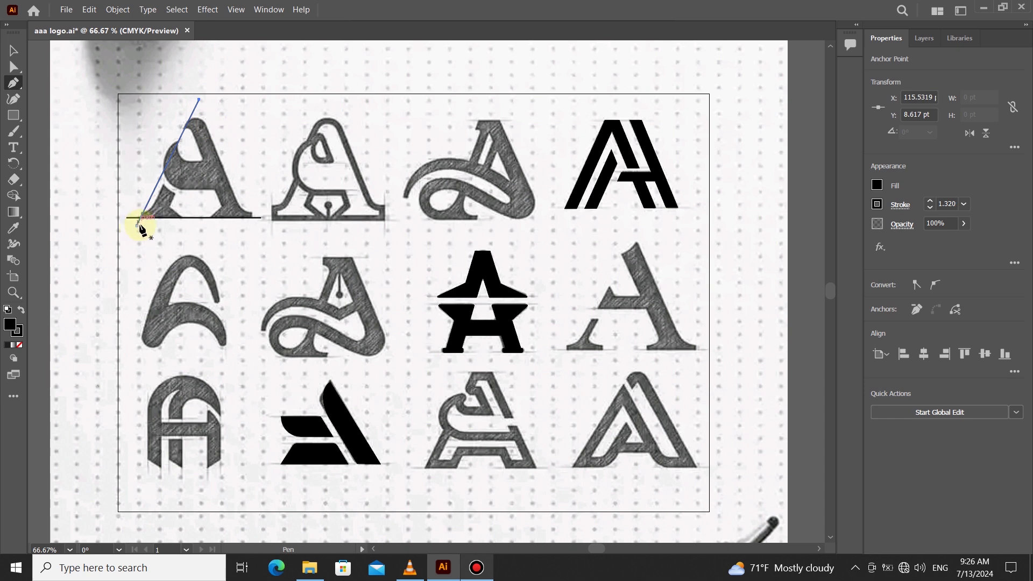
pyautogui.hotkey('shift', '`')
pyautogui.moveTo(139, 225); pyautogui.dragTo(143, 228)
pyautogui.press('v')
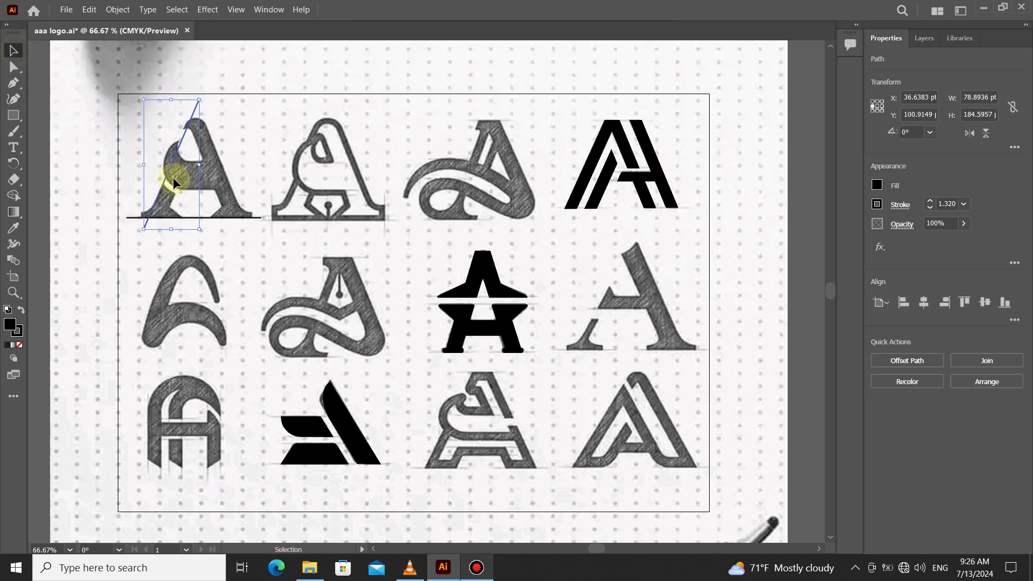
# Make a mirrored copy of the diagonal guide and shift it horizontally onto the right leg's outer edge
pyautogui.rightClick(169, 173)
pyautogui.moveTo(311, 388)
pyautogui.click(338, 429)
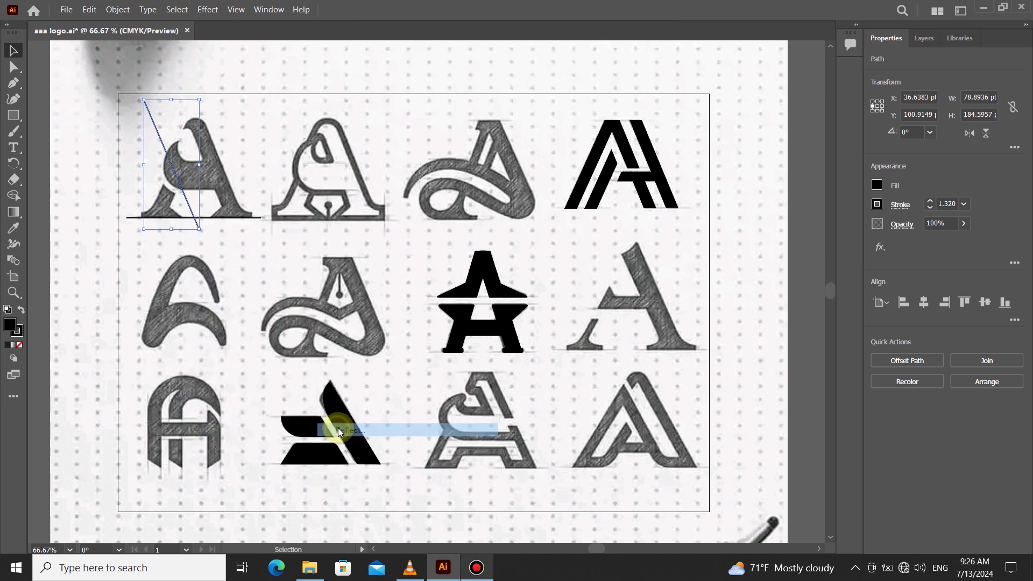
pyautogui.click(438, 368)
pyautogui.press('Right')
pyautogui.press('Right')
pyautogui.press('Right')
pyautogui.press('Right')
pyautogui.press('Right')
pyautogui.press('Right')
pyautogui.press('Right')
pyautogui.press('Right')
pyautogui.press('Right')
pyautogui.press('Right')
pyautogui.press('Right')
pyautogui.press('Right')
pyautogui.press('Right')
pyautogui.press('Right')
pyautogui.press('Right')
pyautogui.press('Right')
pyautogui.press('Right')
pyautogui.press('Right')
pyautogui.press('Right')
pyautogui.press('Right')
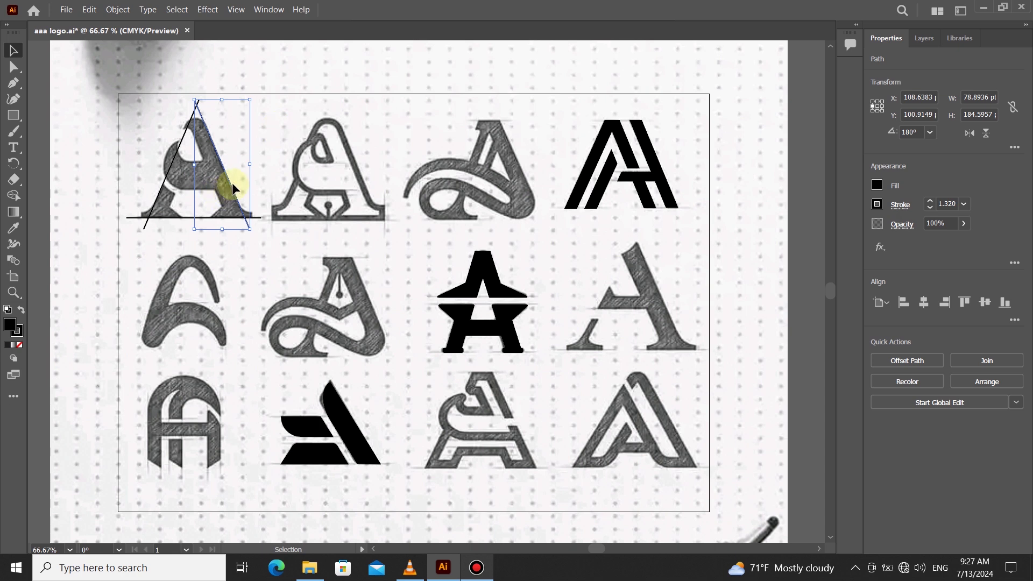
# Copy both diagonal guides inward to the inner edges of the legs, rotating the right copy slightly to match the sketch
pyautogui.moveTo(231, 183); pyautogui.dragTo(216, 189)
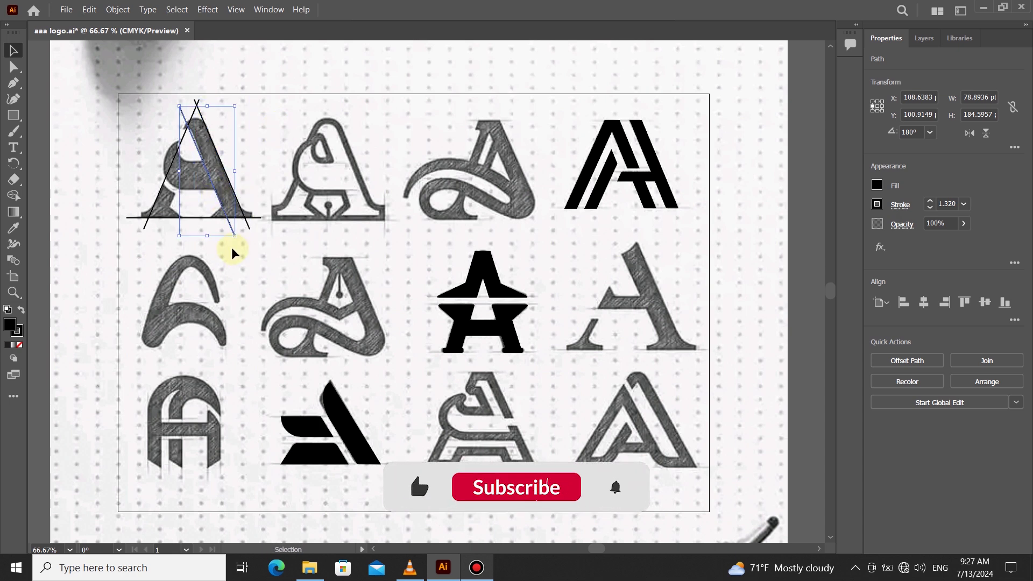
pyautogui.moveTo(238, 238); pyautogui.dragTo(237, 246)
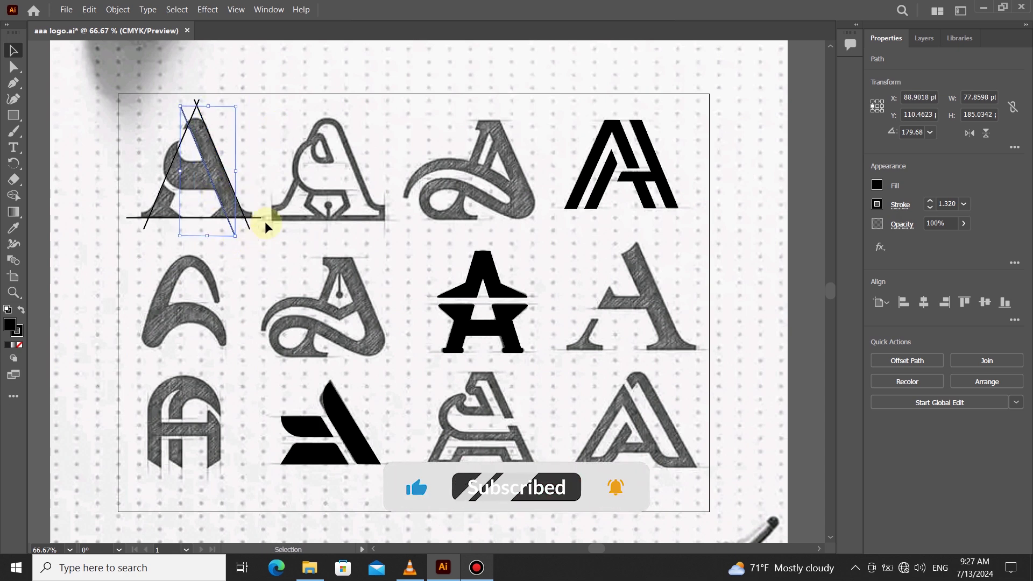
pyautogui.click(269, 169)
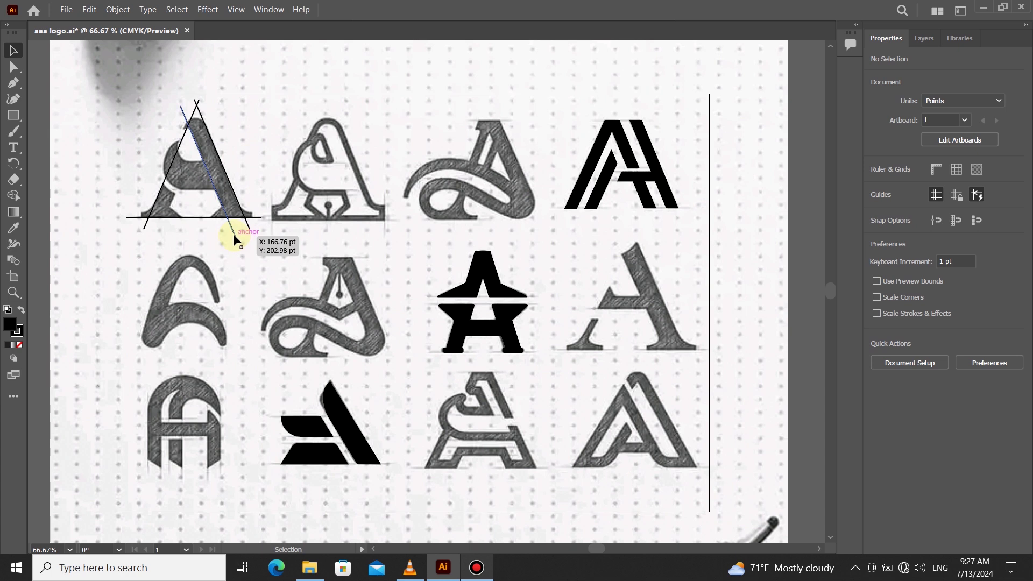
pyautogui.click(163, 181)
pyautogui.keyDown('alt'); pyautogui.moveTo(165, 179); pyautogui.dragTo(173, 198); pyautogui.keyUp('alt')
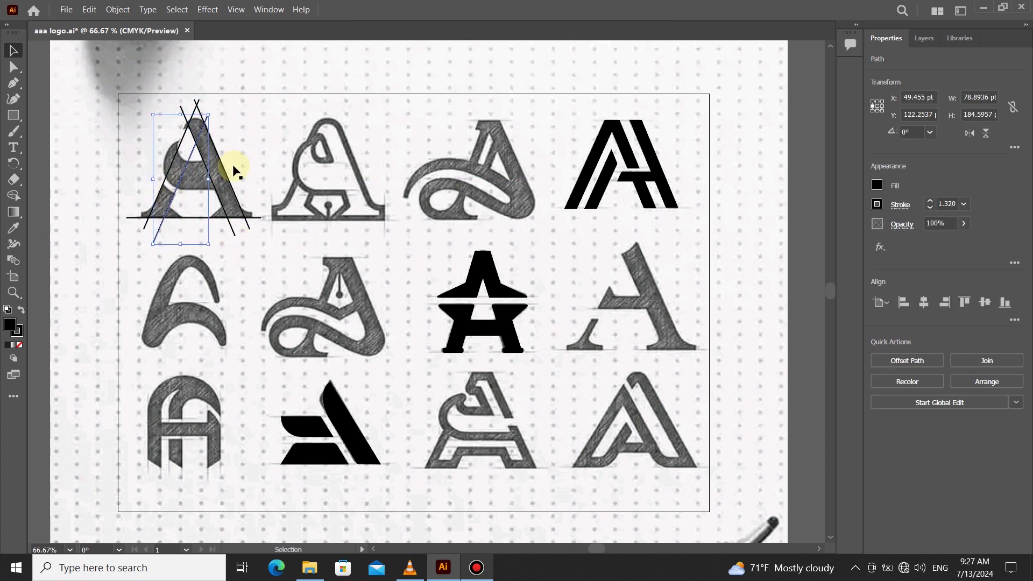
pyautogui.click(255, 156)
# Place rotated diagonal copies along the inner slopes of both feet, and copy the baseline to the crossbar's lower and upper edges
pyautogui.moveTo(237, 230)
pyautogui.keyDown('alt'); pyautogui.mouseDown()
pyautogui.moveTo(197, 243)
pyautogui.moveTo(220, 240)
pyautogui.mouseUp(); pyautogui.keyUp('alt')
pyautogui.moveTo(192, 207); pyautogui.dragTo(214, 215)
pyautogui.moveTo(192, 265); pyautogui.dragTo(174, 243)
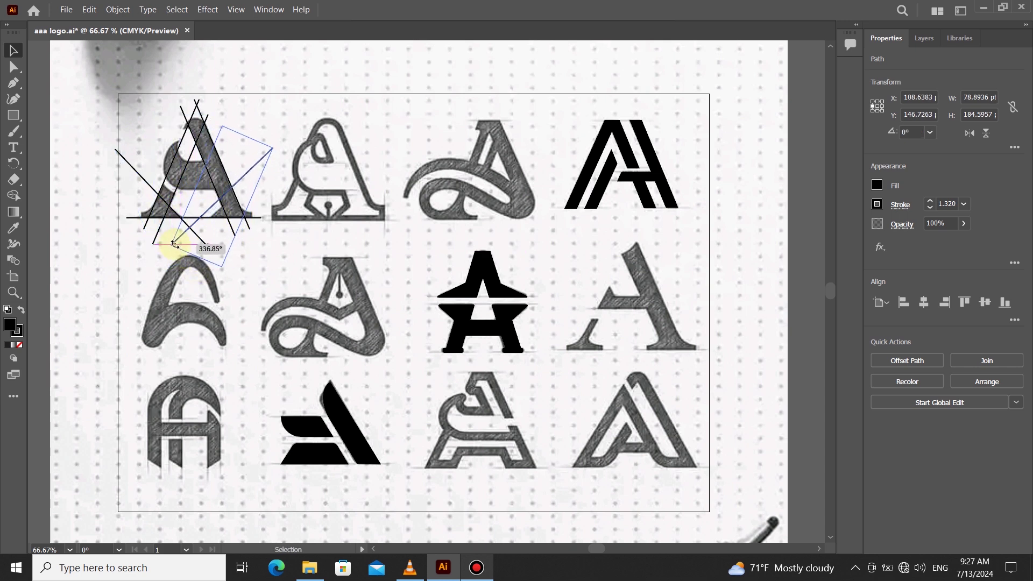
pyautogui.click(276, 119)
pyautogui.moveTo(255, 218); pyautogui.dragTo(246, 164)
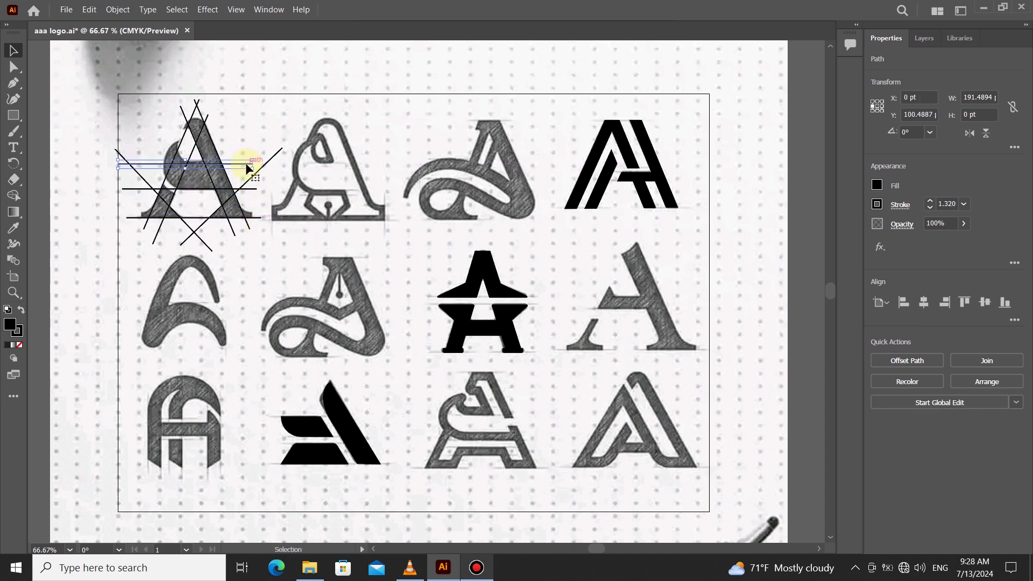
pyautogui.click(257, 132)
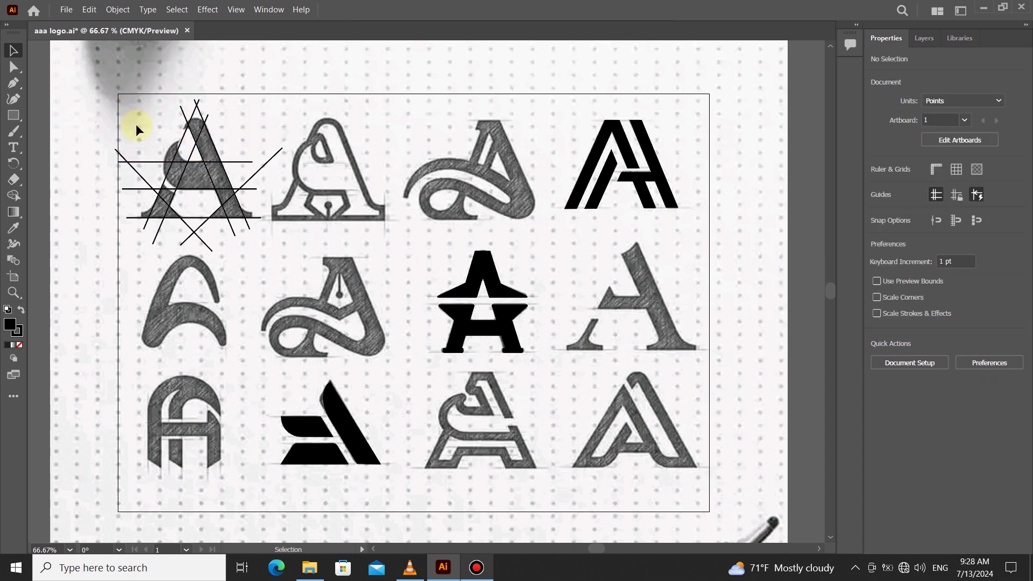
# Draw an unfilled circle about 77.7 pt in diameter, and position copies over the A's rounded bowl and its inner curve
pyautogui.scroll(2, 143, 127)
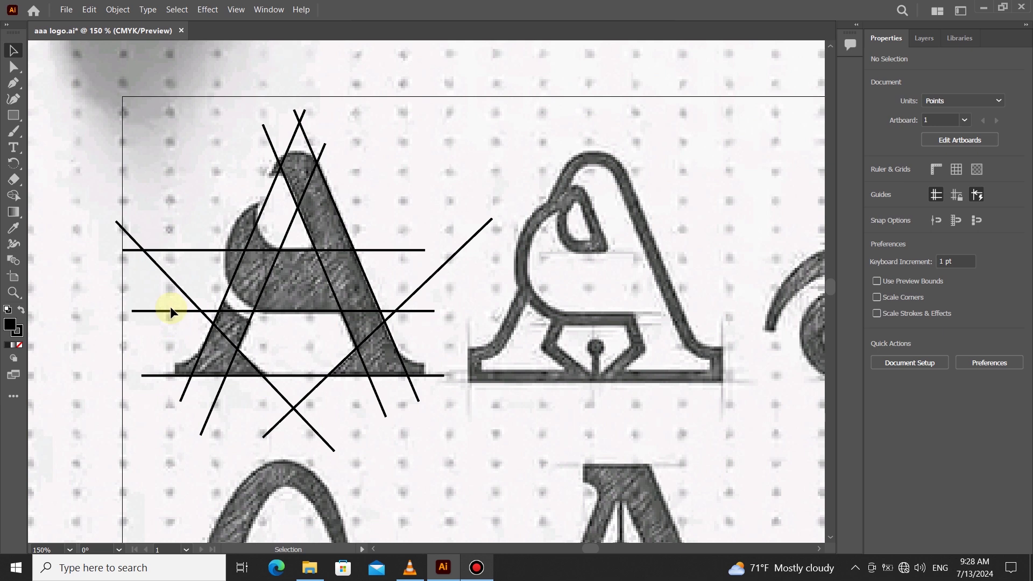
pyautogui.moveTo(13, 115); pyautogui.dragTo(46, 132)
pyautogui.moveTo(256, 202); pyautogui.dragTo(381, 325)
pyautogui.click(877, 185)
pyautogui.click(733, 231)
pyautogui.click(319, 264)
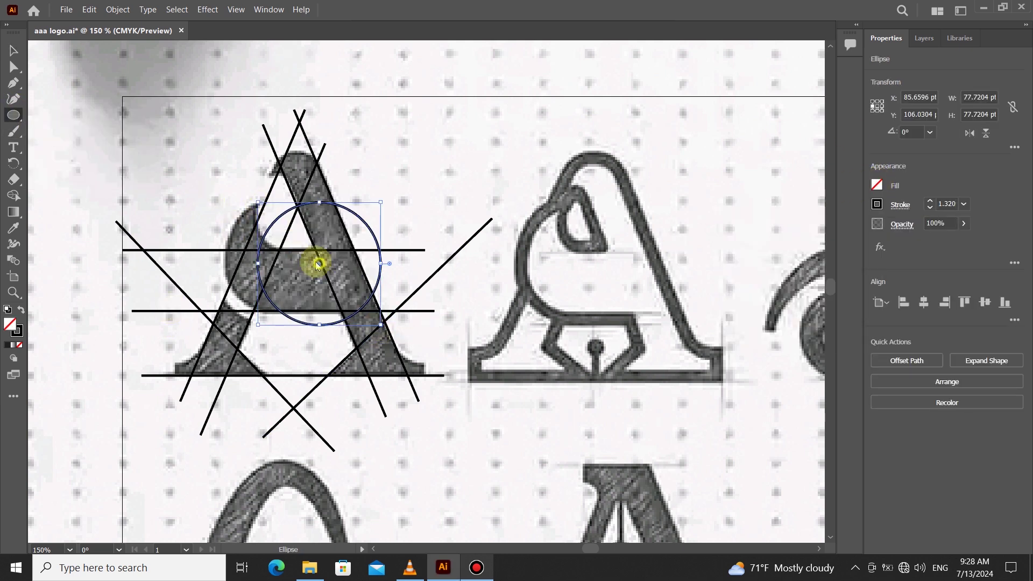
pyautogui.moveTo(318, 260); pyautogui.dragTo(318, 202)
# Mark the outer ends of both feet with short vertical lines, and place circle copies along the feet's outer curves
pyautogui.click(14, 84)
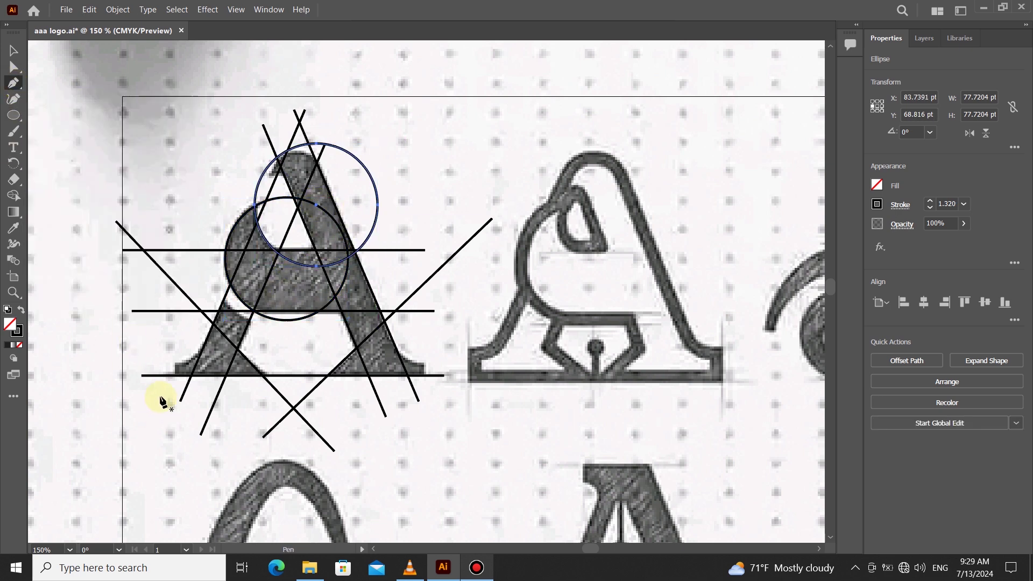
pyautogui.click(177, 385)
pyautogui.click(177, 299)
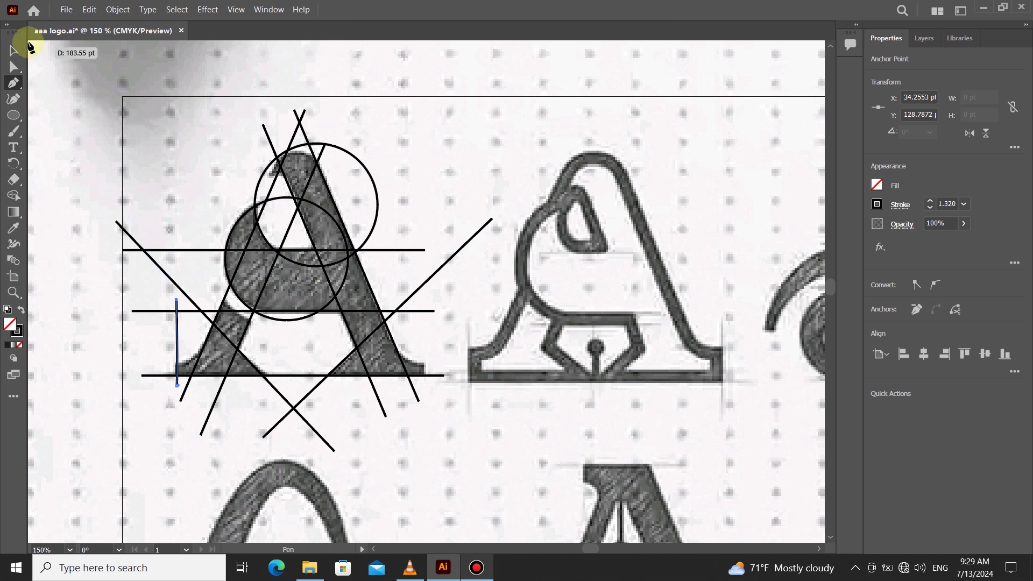
pyautogui.click(14, 50)
pyautogui.moveTo(176, 360); pyautogui.dragTo(424, 381)
pyautogui.moveTo(378, 217); pyautogui.dragTo(487, 337)
pyautogui.click(466, 185)
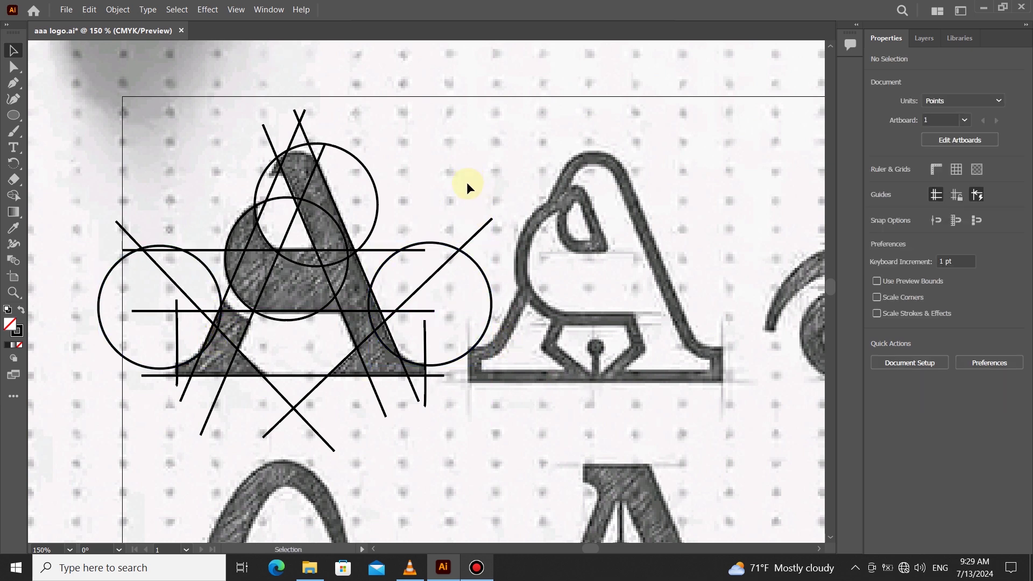
# Copy the sloping line of the left foot up to the slanted top of the separate left leg
pyautogui.moveTo(311, 429); pyautogui.dragTo(252, 331)
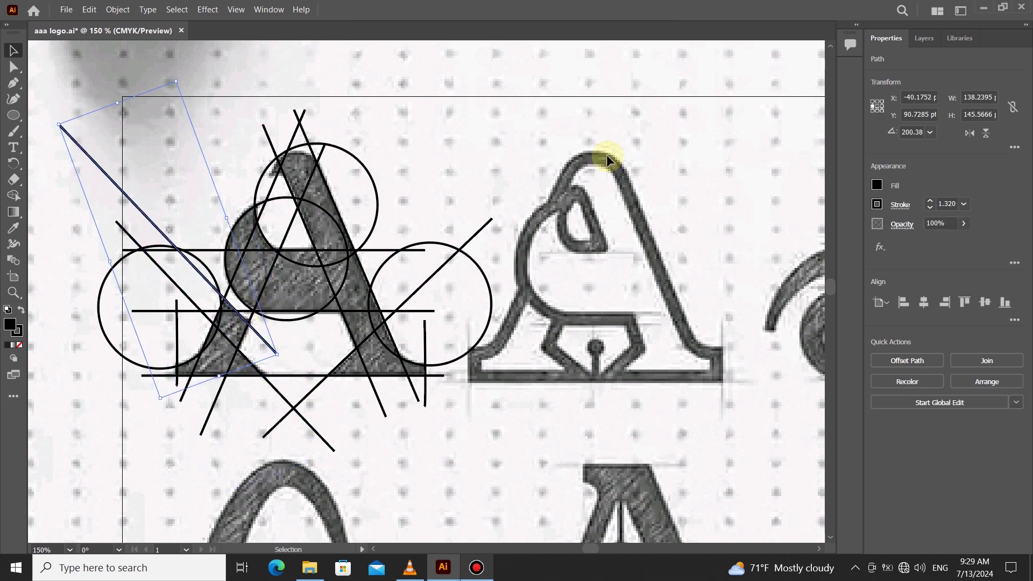
pyautogui.click(482, 189)
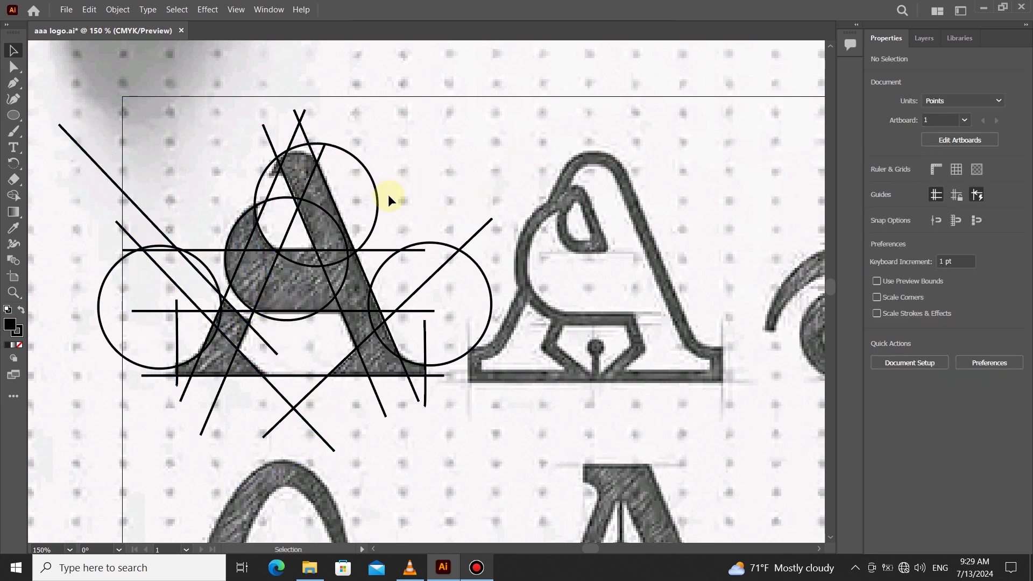
# Copy the upper circle, shrink it to about 35.2 pt to fit the A's rounded peak, and place another copy below the hook
pyautogui.click(378, 210)
pyautogui.moveTo(374, 228); pyautogui.dragTo(363, 238)
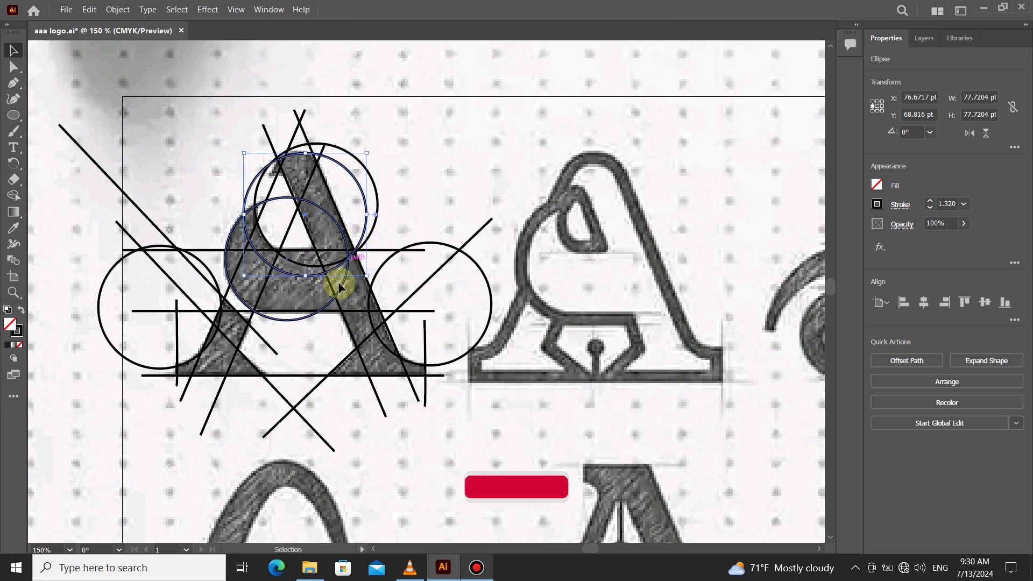
pyautogui.moveTo(366, 276); pyautogui.dragTo(298, 179)
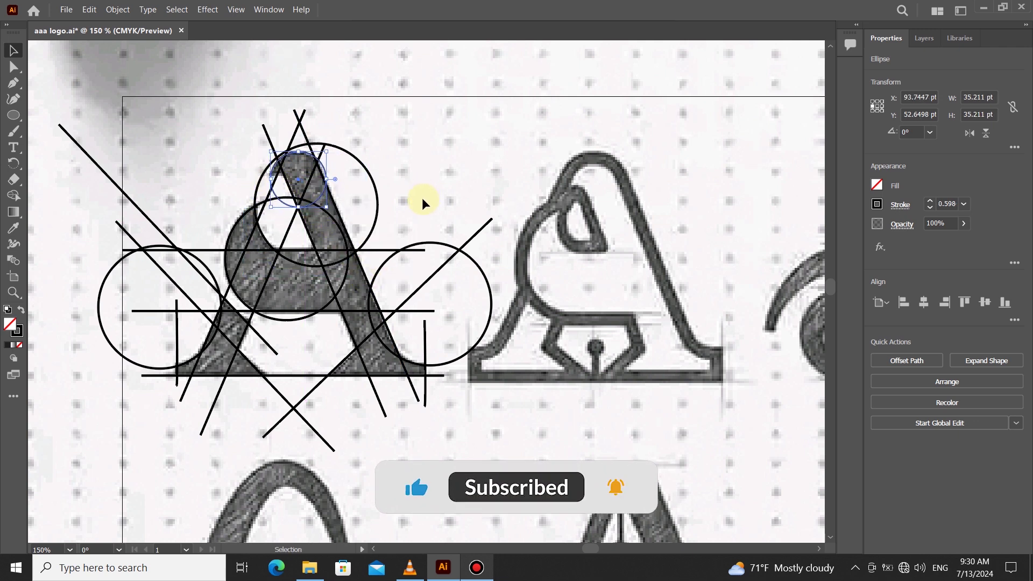
pyautogui.moveTo(321, 201); pyautogui.dragTo(303, 224)
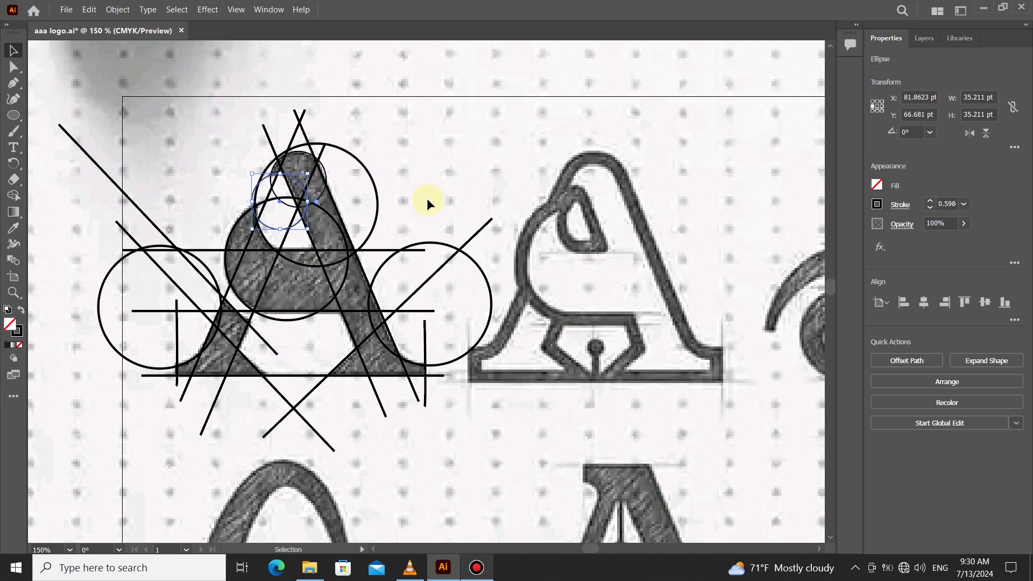
# Select all the guides of the first A, set the fill to black, and merge the left leg's regions with Shape Builder
pyautogui.moveTo(462, 421); pyautogui.dragTo(462, 422)
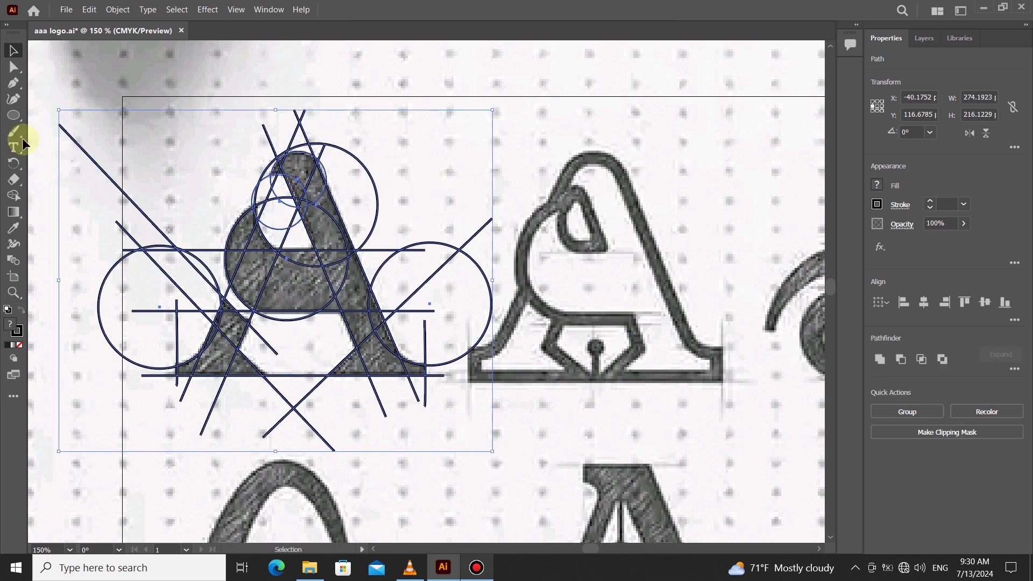
pyautogui.click(13, 195)
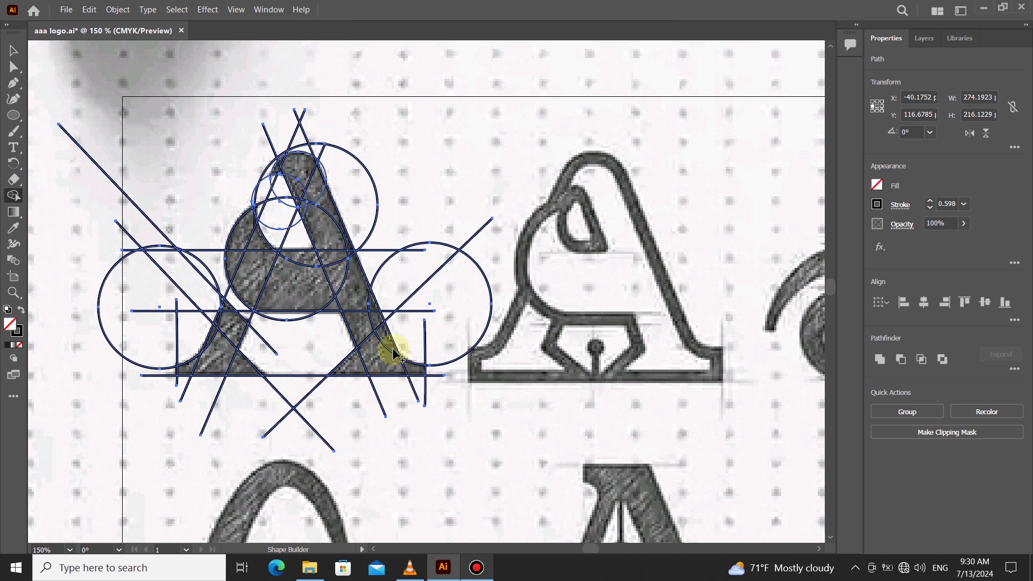
pyautogui.click(878, 187)
pyautogui.click(732, 211)
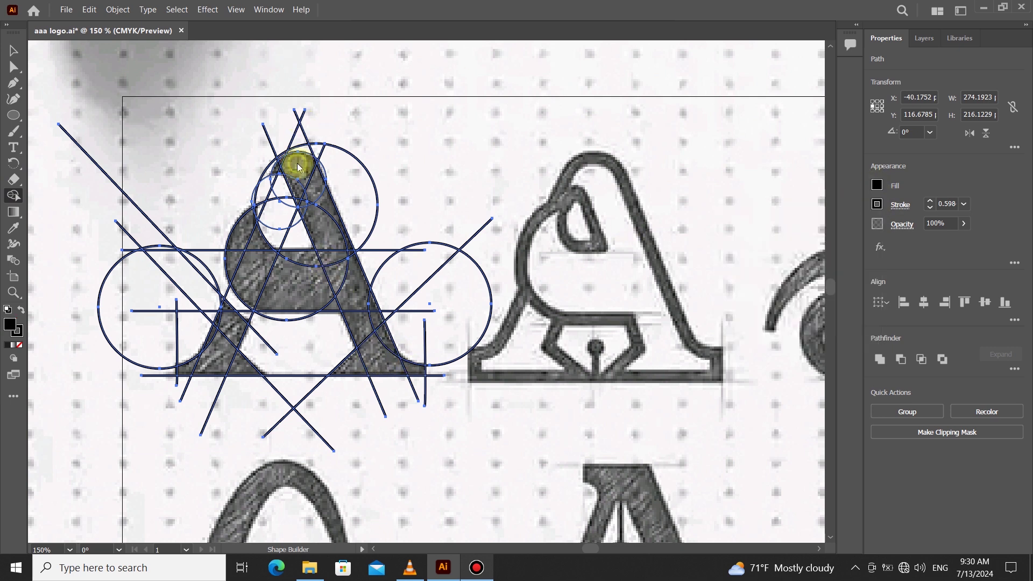
pyautogui.click(228, 372)
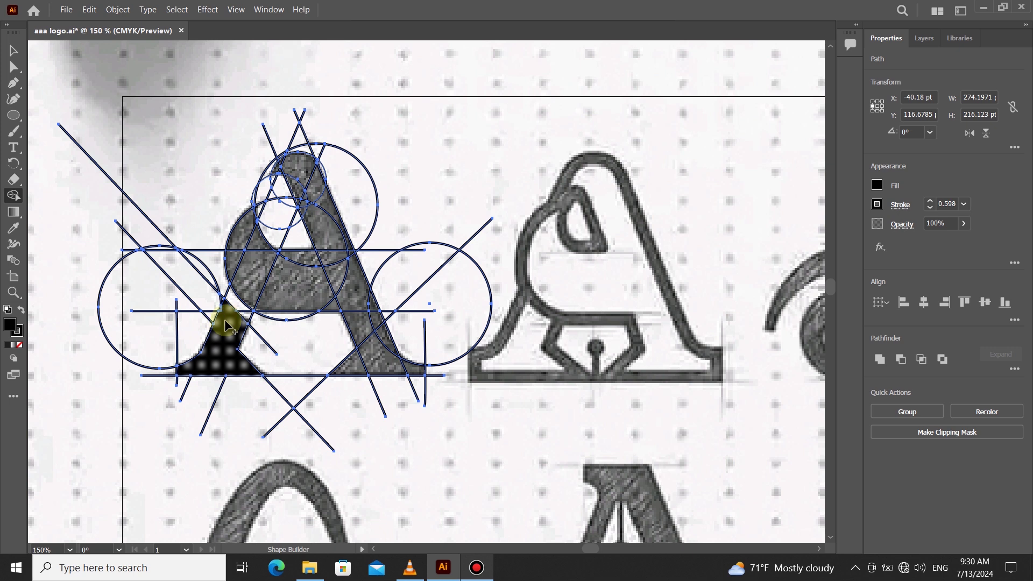
pyautogui.click(226, 325)
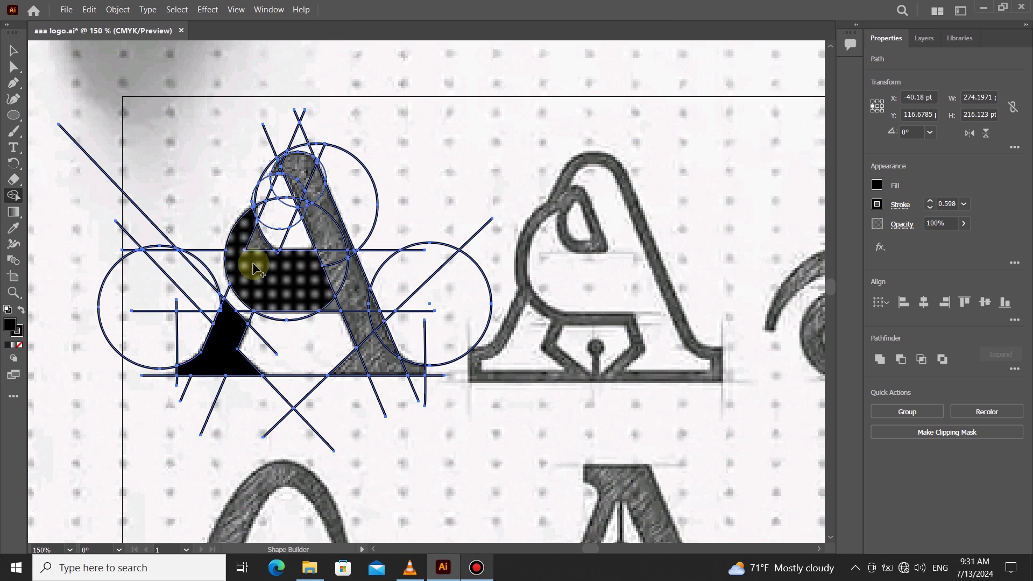
# Merge the bowl, crossbar, right leg and rounded peak into one black shape with Shape Builder, including the small leftover slivers
pyautogui.moveTo(256, 245)
pyautogui.mouseDown()
pyautogui.moveTo(336, 303)
pyautogui.moveTo(358, 299)
pyautogui.moveTo(372, 332)
pyautogui.moveTo(366, 363)
pyautogui.moveTo(400, 367)
pyautogui.moveTo(308, 178)
pyautogui.moveTo(350, 258)
pyautogui.mouseUp()
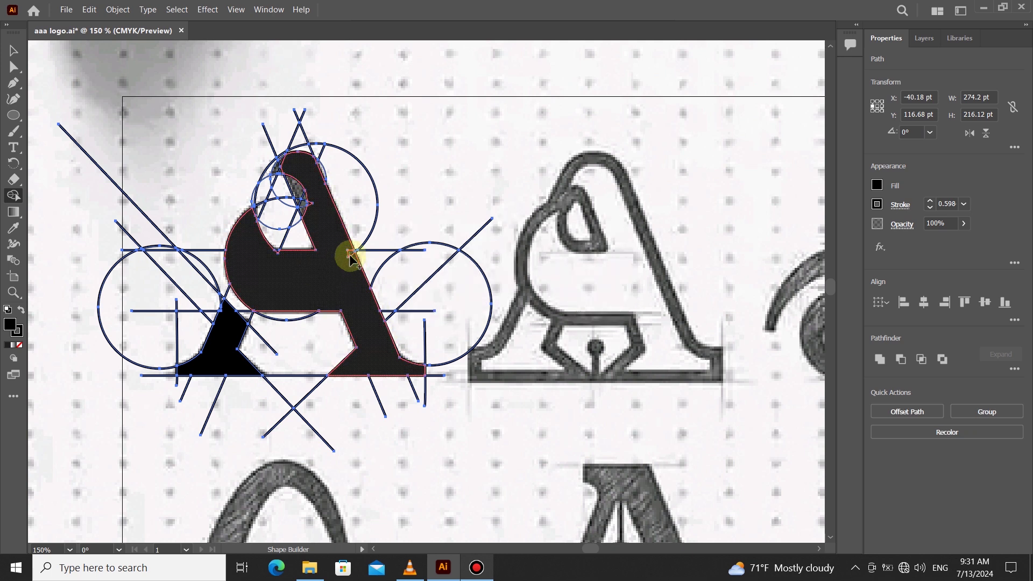
pyautogui.scroll(3, 297, 183)
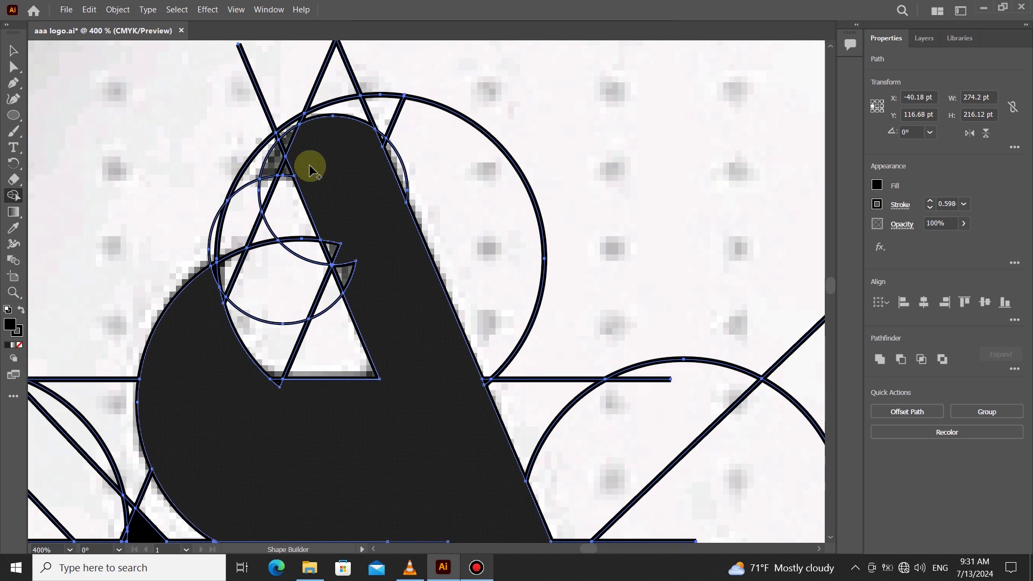
pyautogui.moveTo(290, 147); pyautogui.dragTo(341, 261)
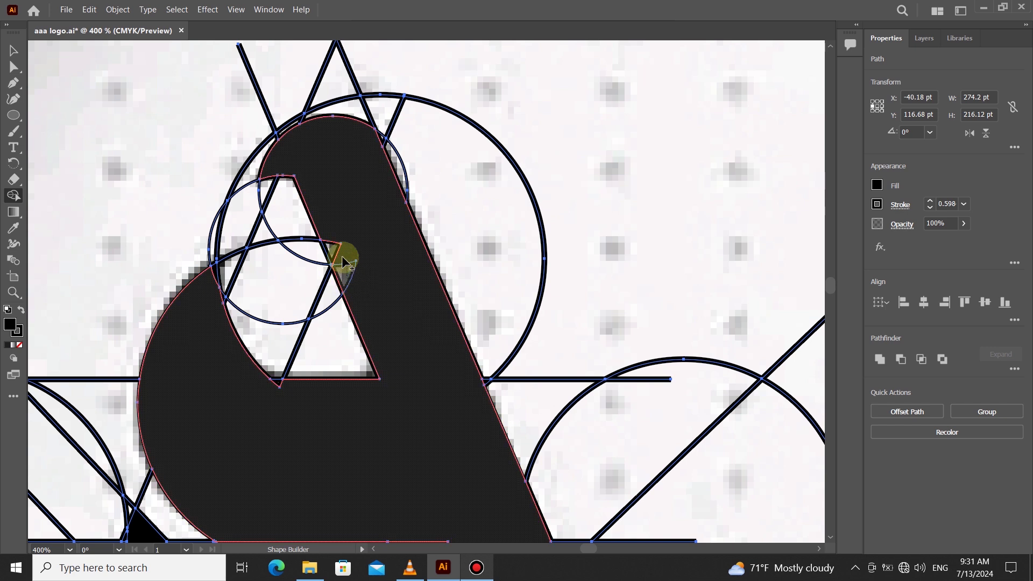
pyautogui.moveTo(284, 386); pyautogui.dragTo(276, 381)
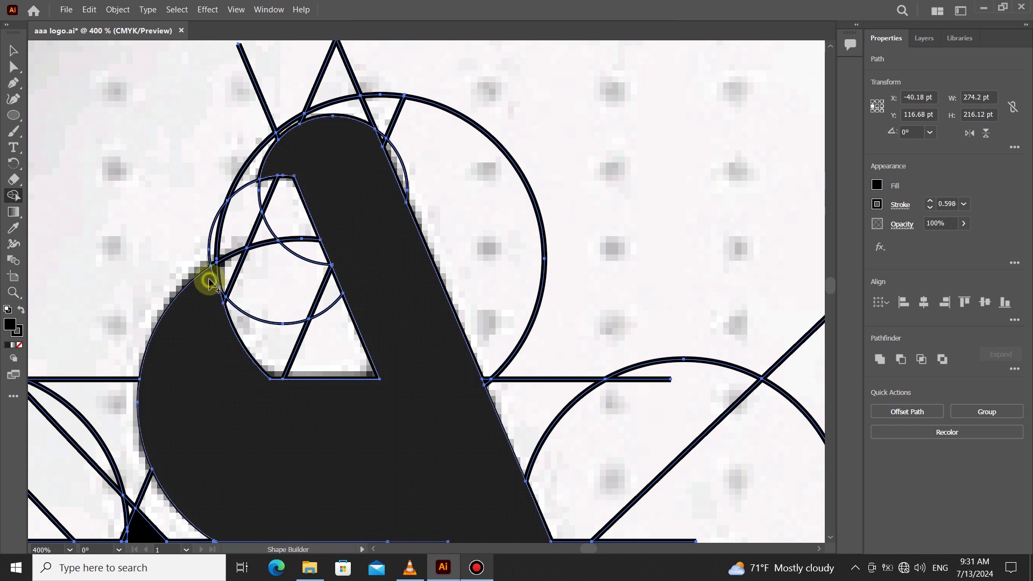
# Select the first A's merged body and its separate left leg and move them together off the guides, above the frame
pyautogui.scroll(-3, 195, 324)
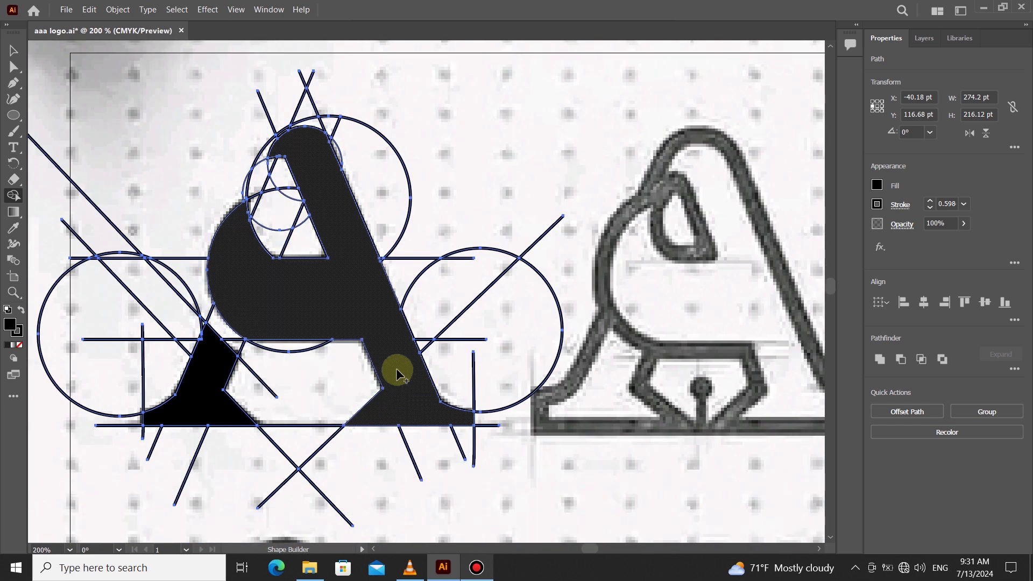
pyautogui.scroll(2, 285, 292)
pyautogui.scroll(-4, 285, 291)
pyautogui.click(13, 51)
pyautogui.click(183, 145)
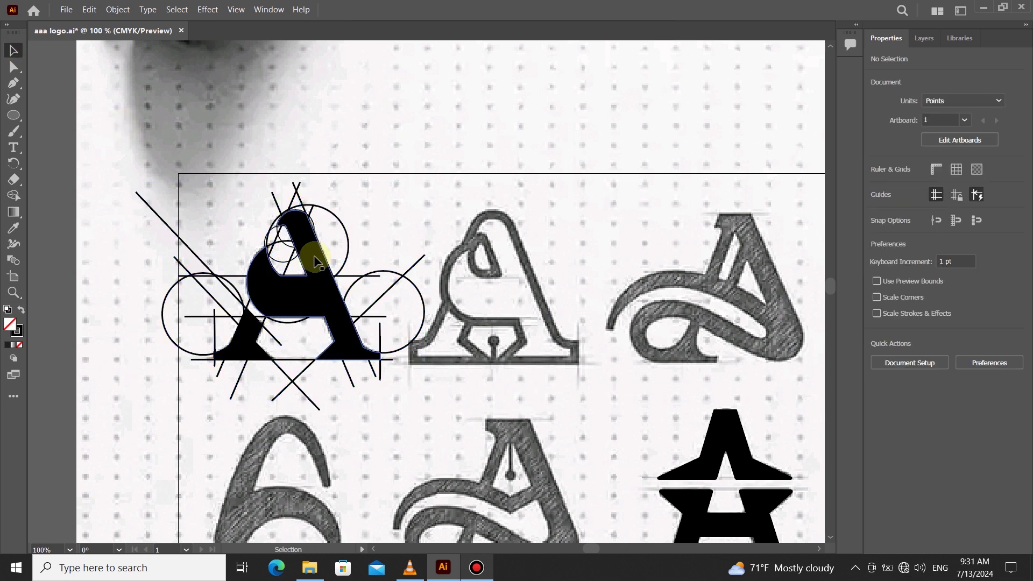
pyautogui.keyDown('shift'); pyautogui.click(236, 338); pyautogui.keyUp('shift')
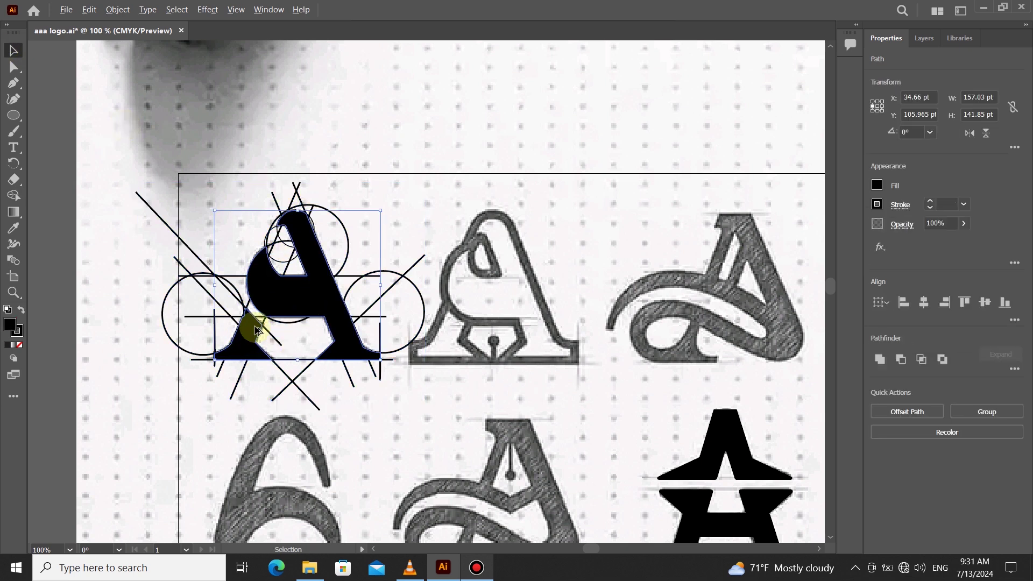
pyautogui.scroll(4, 253, 325)
pyautogui.scroll(-4, 250, 322)
pyautogui.moveTo(299, 298); pyautogui.dragTo(406, 102)
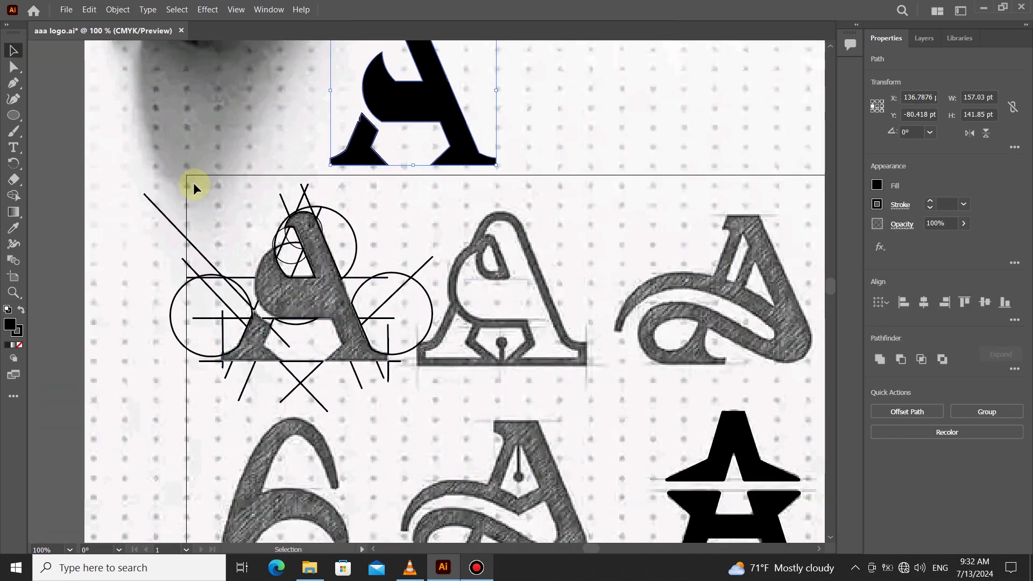
# Delete all the leftover construction lines and circles of the first A and move the black letter back over its sketch
pyautogui.click(393, 384)
pyautogui.press('Delete')
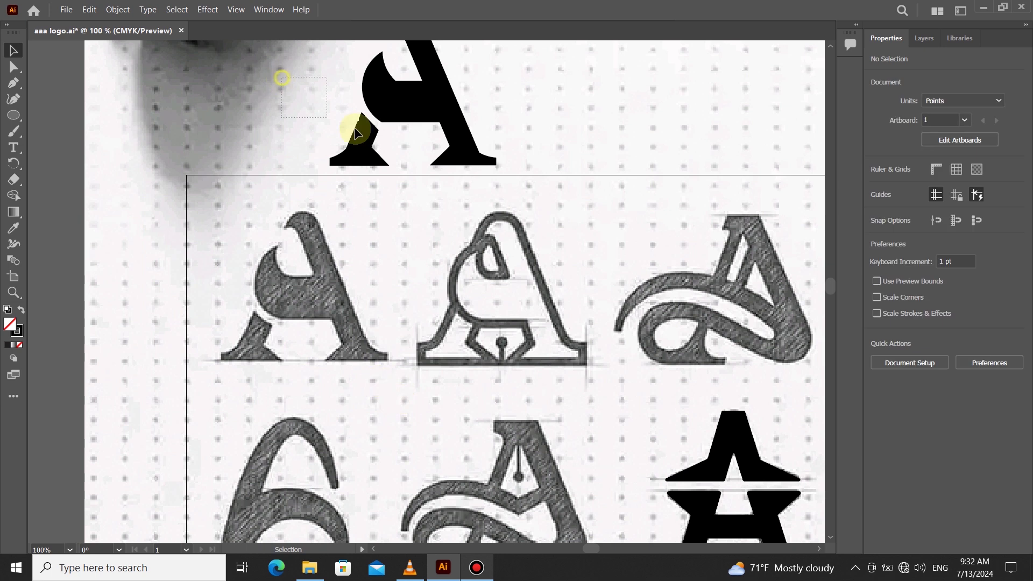
pyautogui.moveTo(432, 146); pyautogui.dragTo(340, 306)
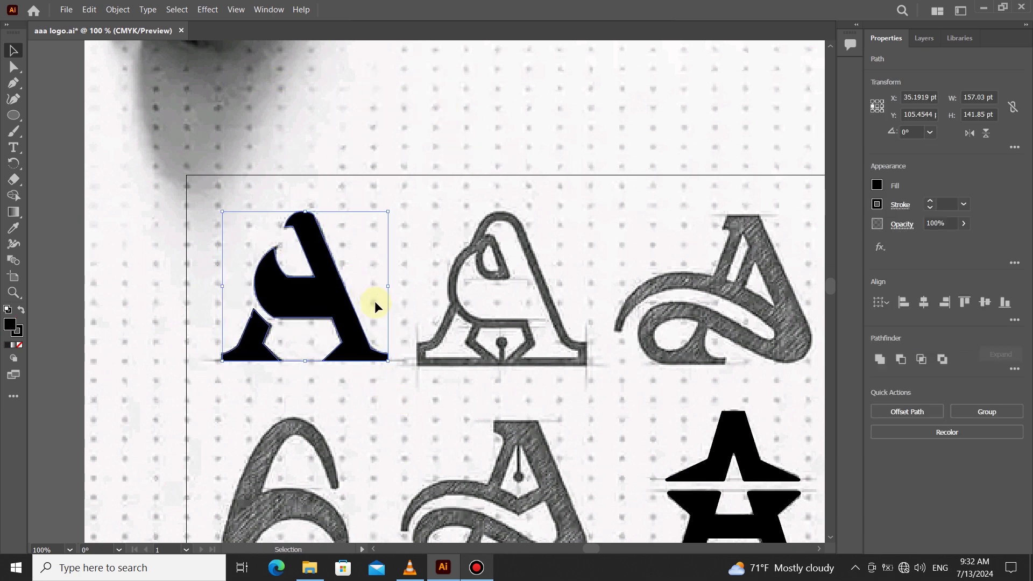
# Clean up the small notch near the tip of the left leg's outer edge with the Curvature tool
pyautogui.click(254, 323)
pyautogui.scroll(6, 255, 323)
pyautogui.hotkey('shift', '`')
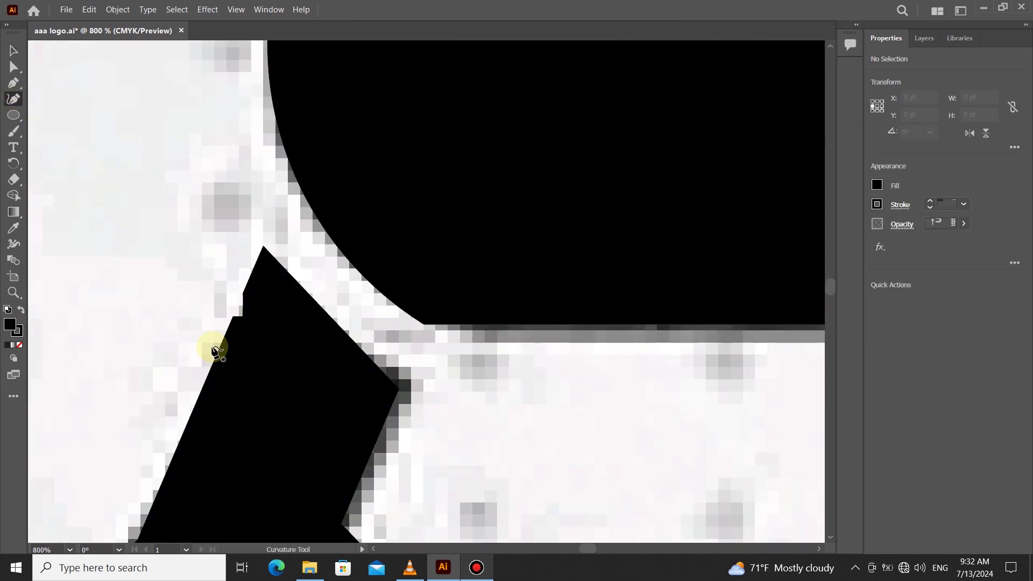
pyautogui.moveTo(236, 330); pyautogui.dragTo(249, 299)
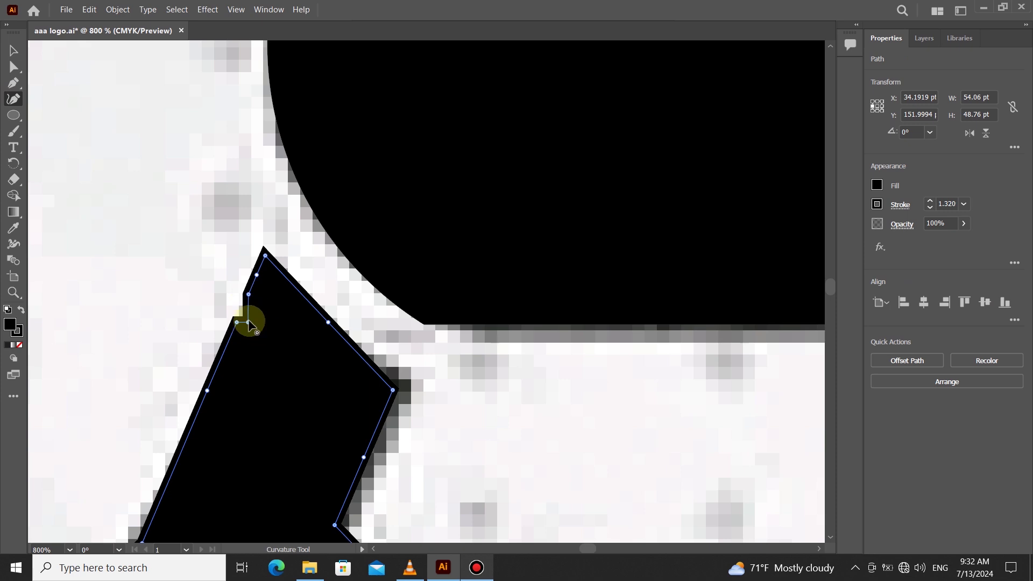
pyautogui.scroll(-6, 269, 300)
pyautogui.scroll(1, 271, 332)
pyautogui.press('v')
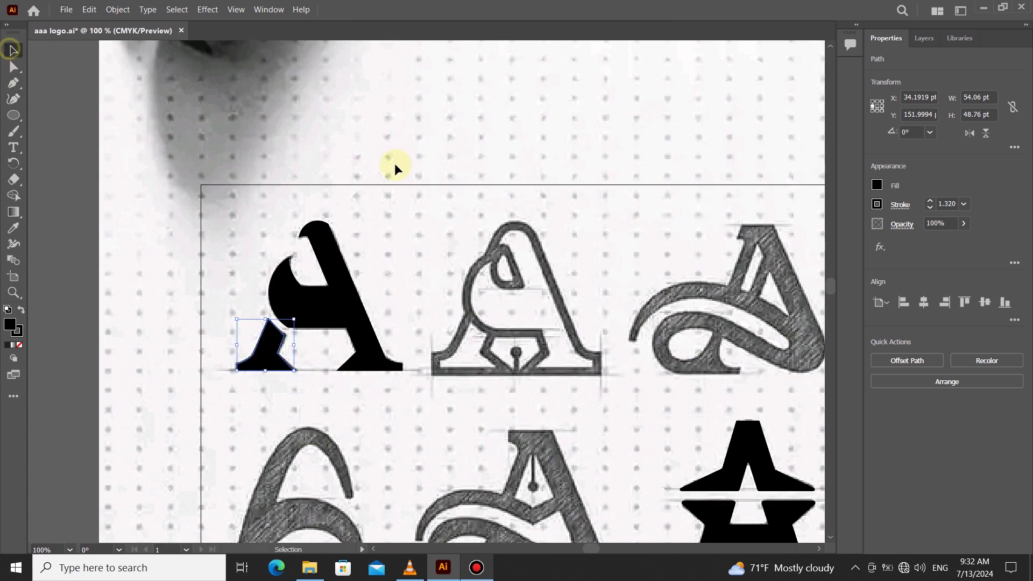
# Group the first A's body and left leg into one object and deselect it
pyautogui.click(395, 163)
pyautogui.scroll(-1, 350, 241)
pyautogui.moveTo(363, 315); pyautogui.dragTo(364, 316)
pyautogui.rightClick(355, 286)
pyautogui.click(371, 376)
pyautogui.scroll(-2, 308, 273)
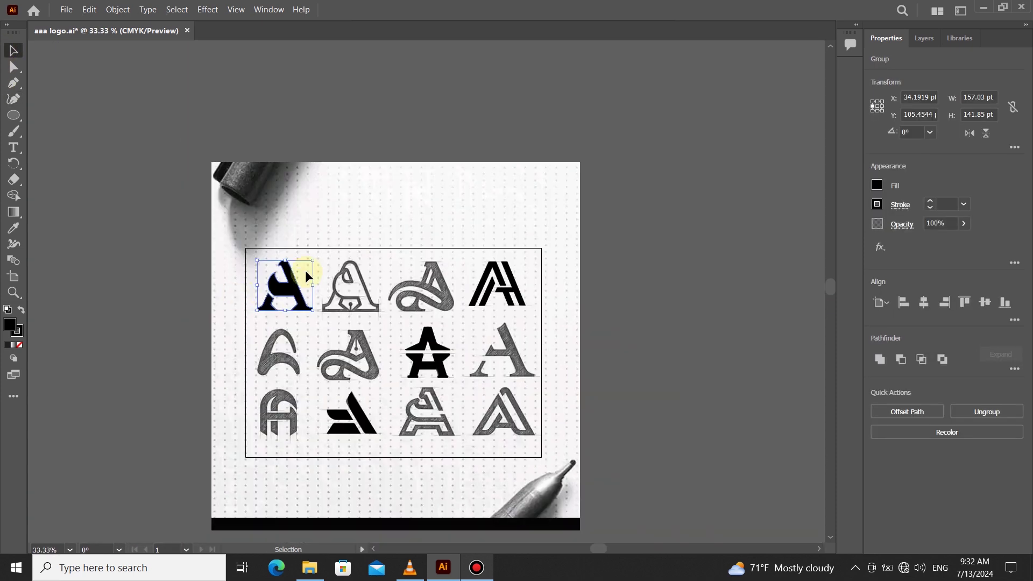
pyautogui.click(307, 270)
pyautogui.click(282, 292)
pyautogui.click(332, 258)
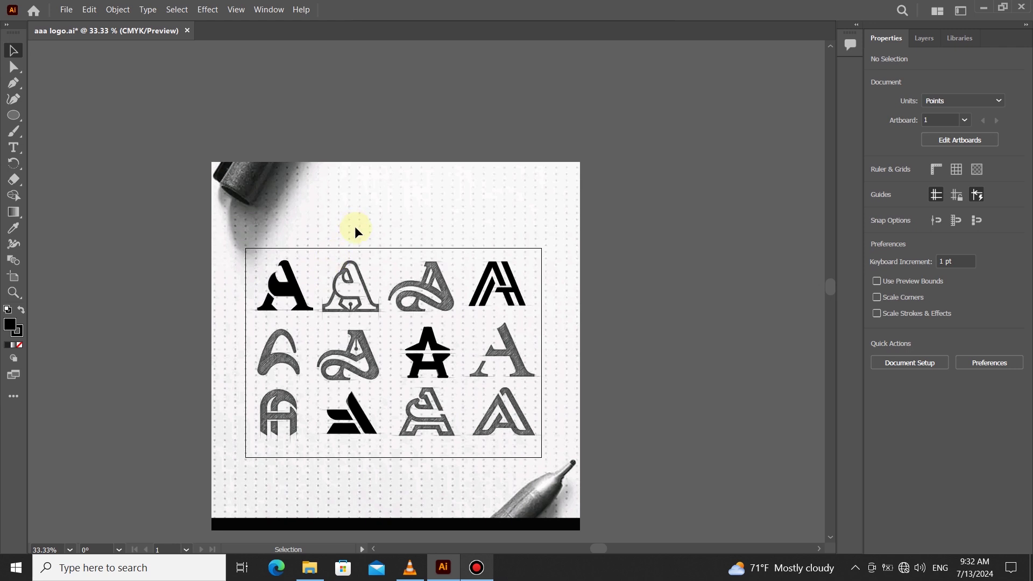
pyautogui.scroll(1, 392, 323)
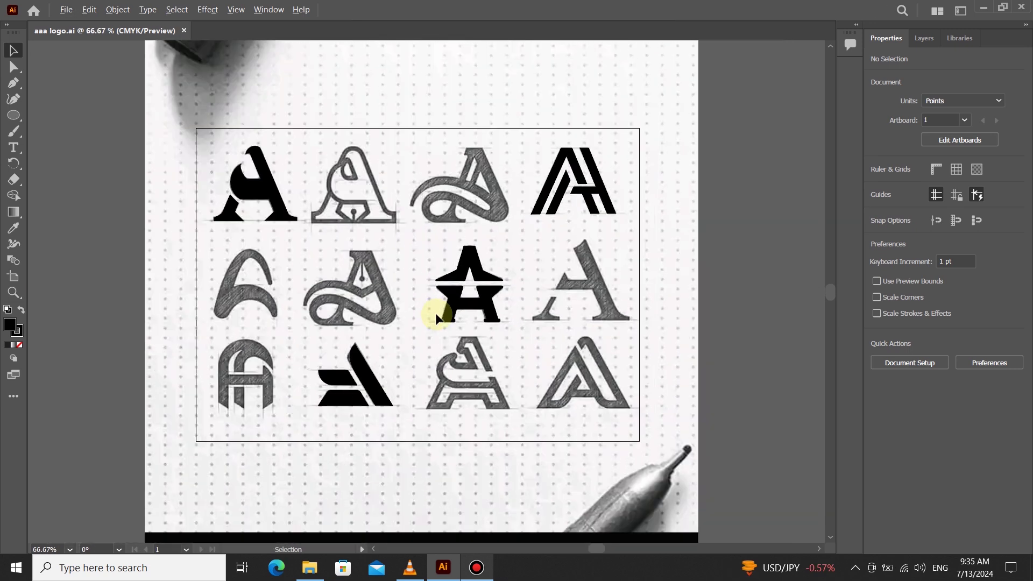
pyautogui.scroll(1, 435, 315)
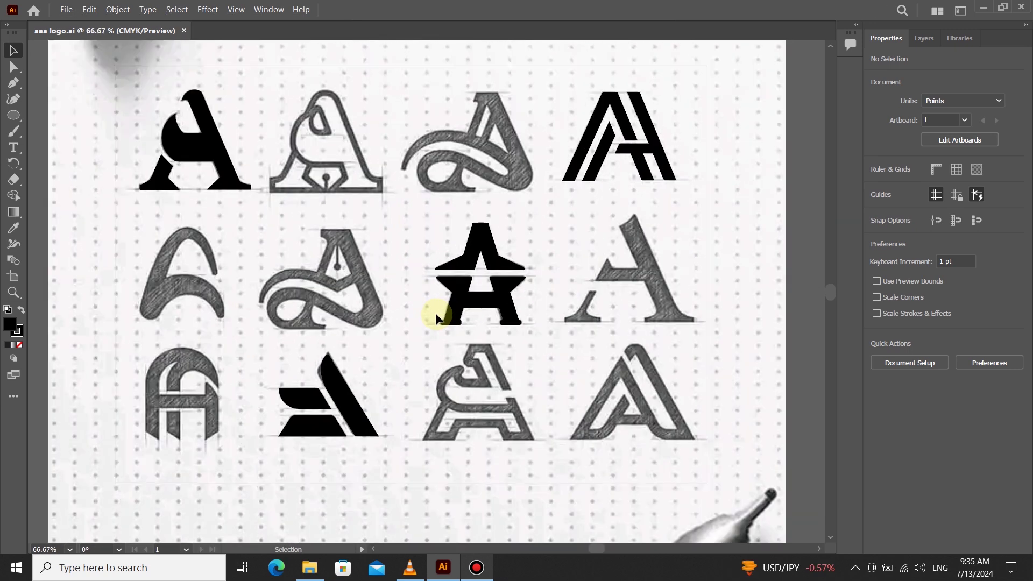